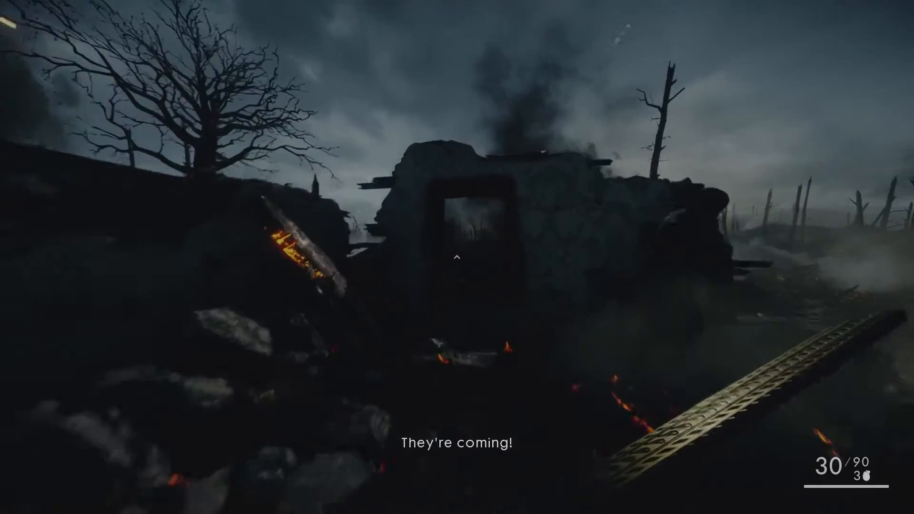
key("s")
right_click(456, 257)
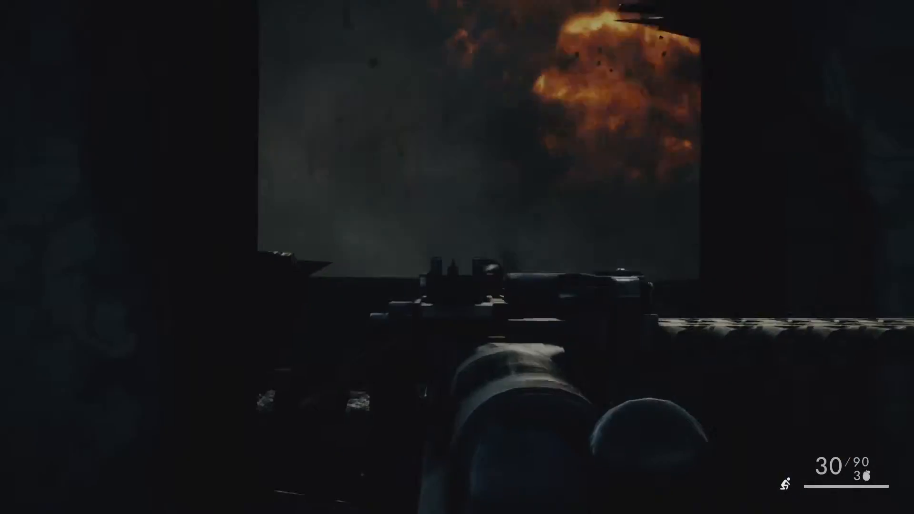
key("ctrl")
key("shift+w")
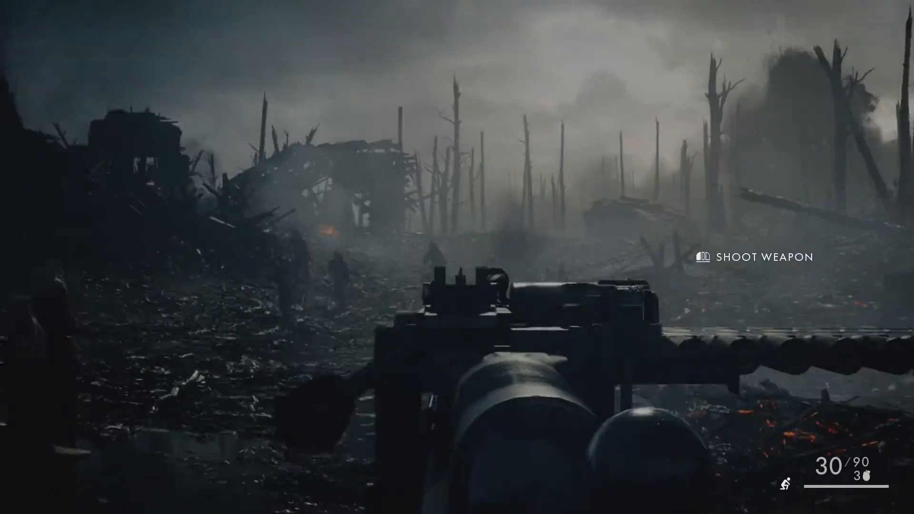
left_click(457, 257)
key("ctrl")
left_click(456, 257)
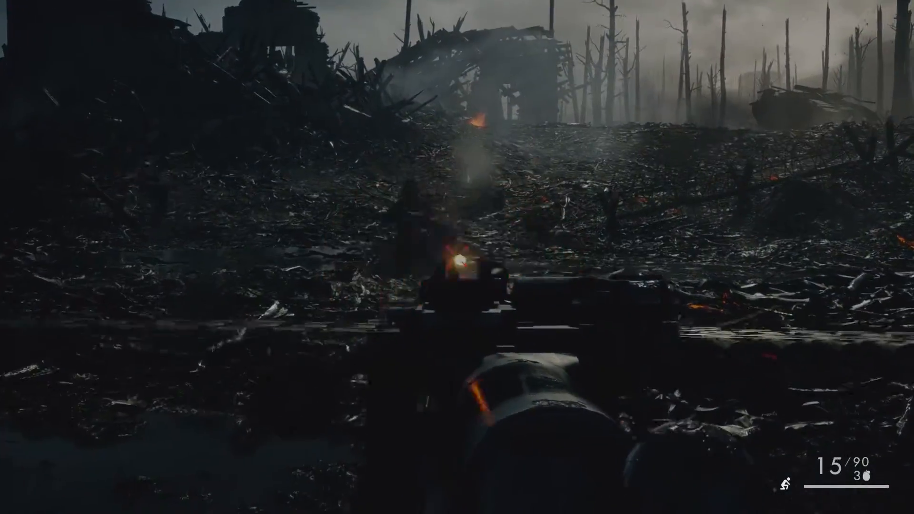
left_click(457, 257)
left_click(457, 257)
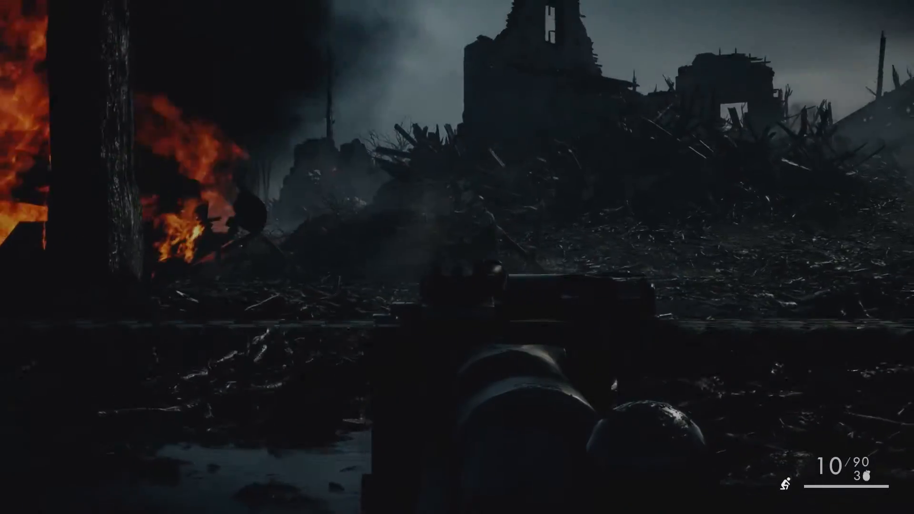
left_click(456, 257)
left_click(457, 257)
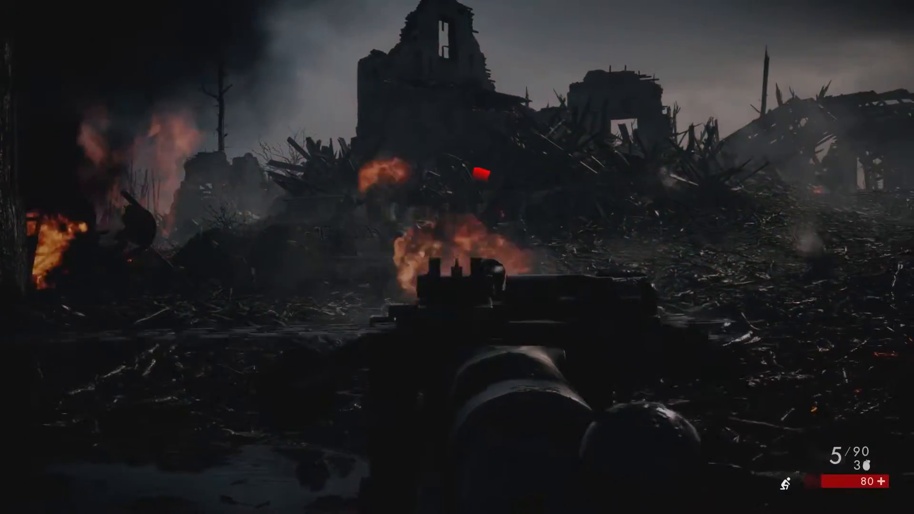
left_click(456, 257)
left_click(456, 257)
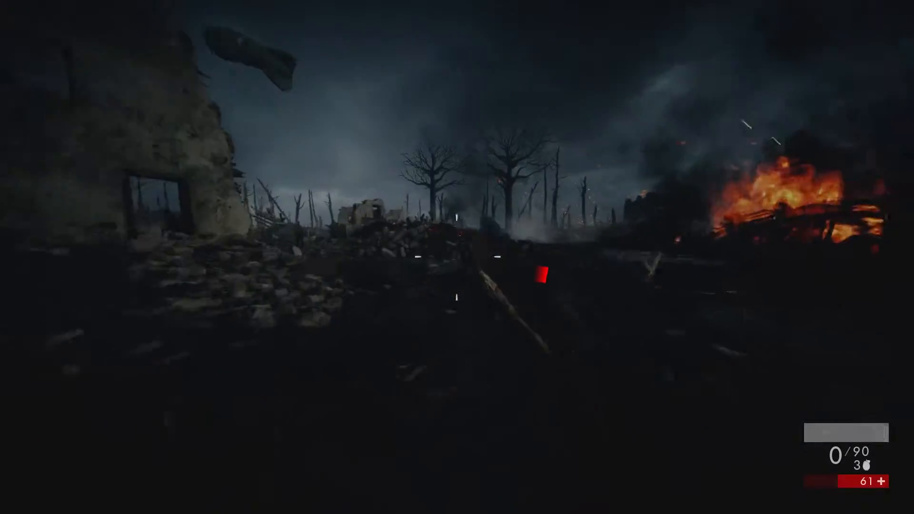
key("shift")
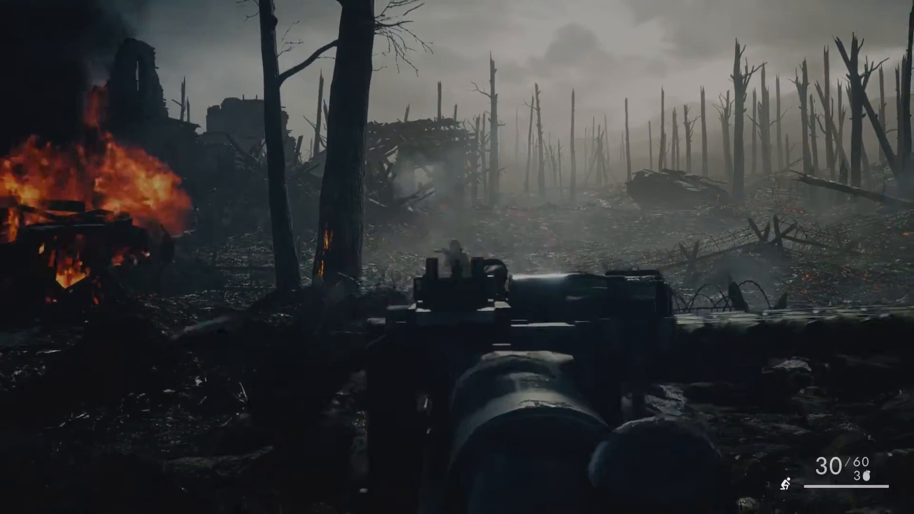
left_click(457, 257)
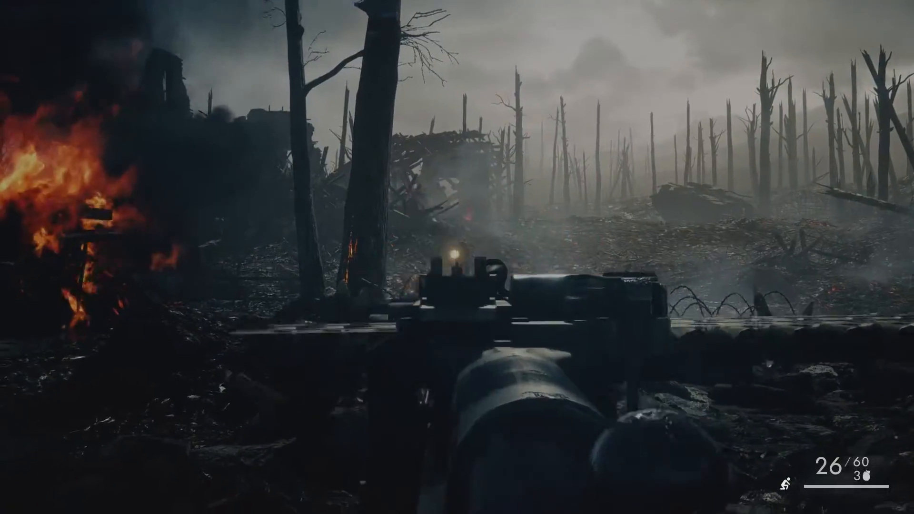
left_click(457, 257)
left_click_drag(457, 257, 457, 257)
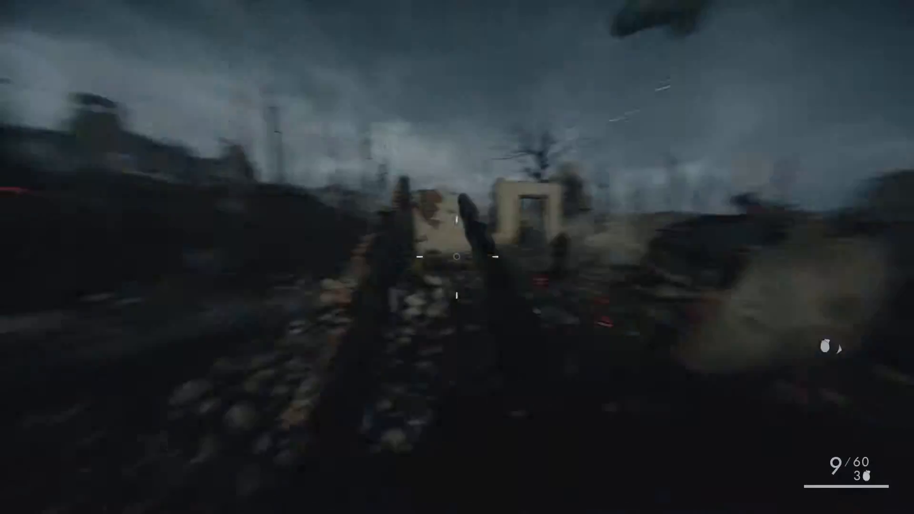
key("2")
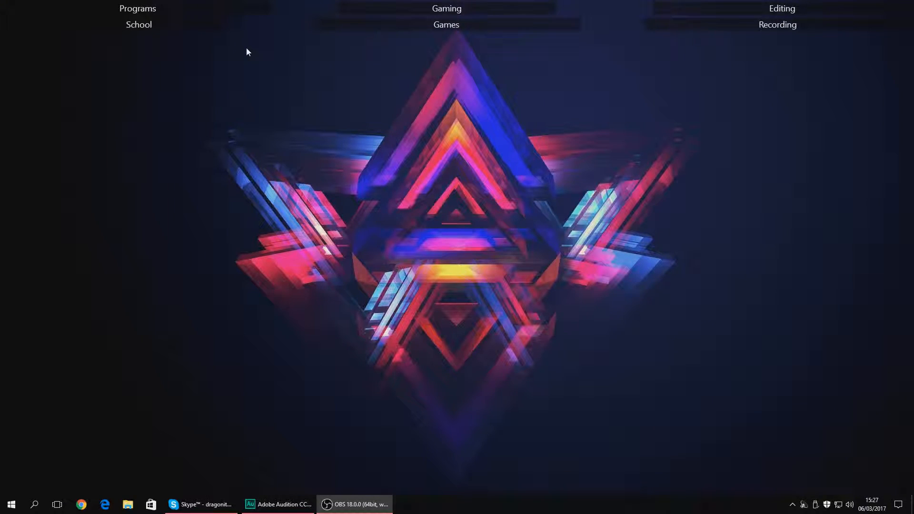
Open NVIDIA GeForce Experience from the hidden system tray programs and move its window nearer the middle of the desktop
left_click(792, 505)
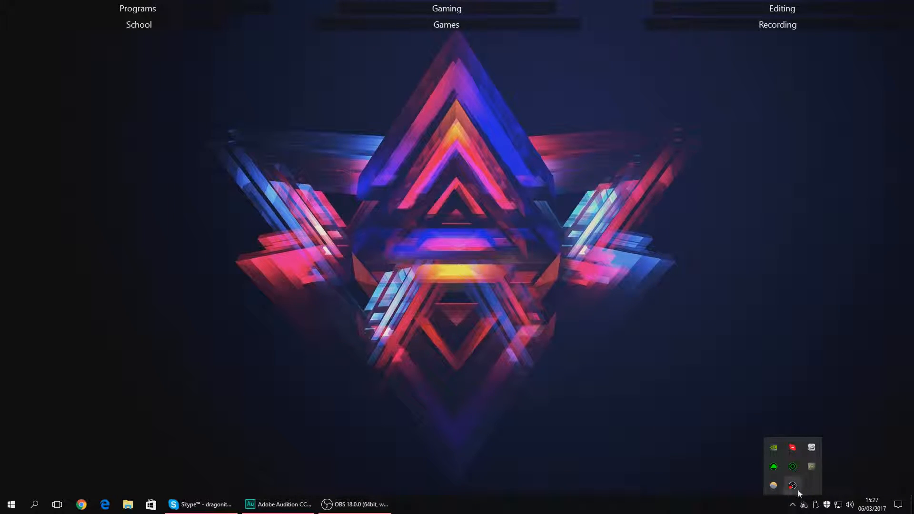
right_click(773, 448)
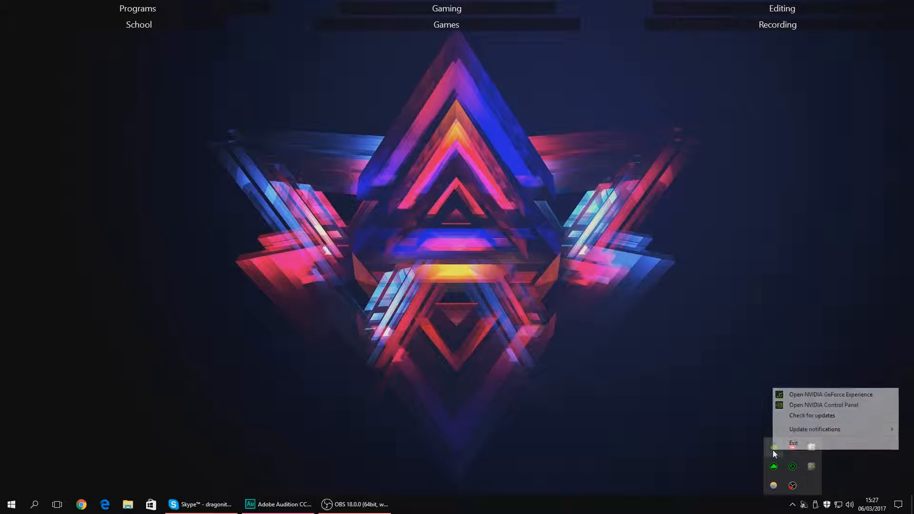
left_click(830, 395)
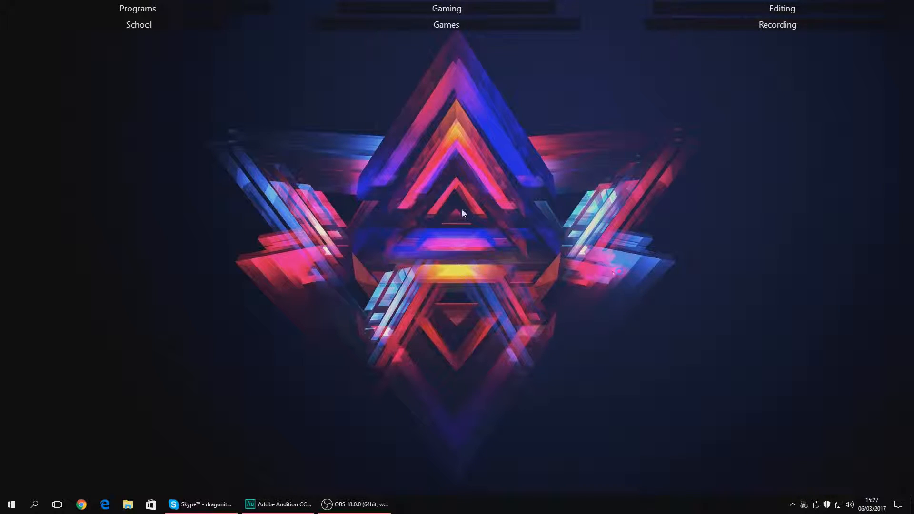
left_click_drag(429, 60, 523, 100)
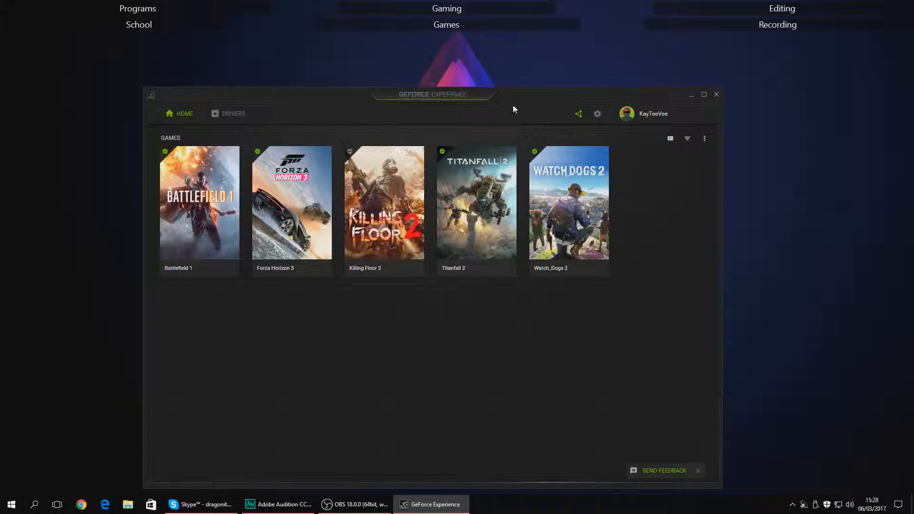
left_click_drag(523, 102, 542, 74)
Open the general settings of GeForce Experience and switch the Share feature off and on again
left_click(616, 85)
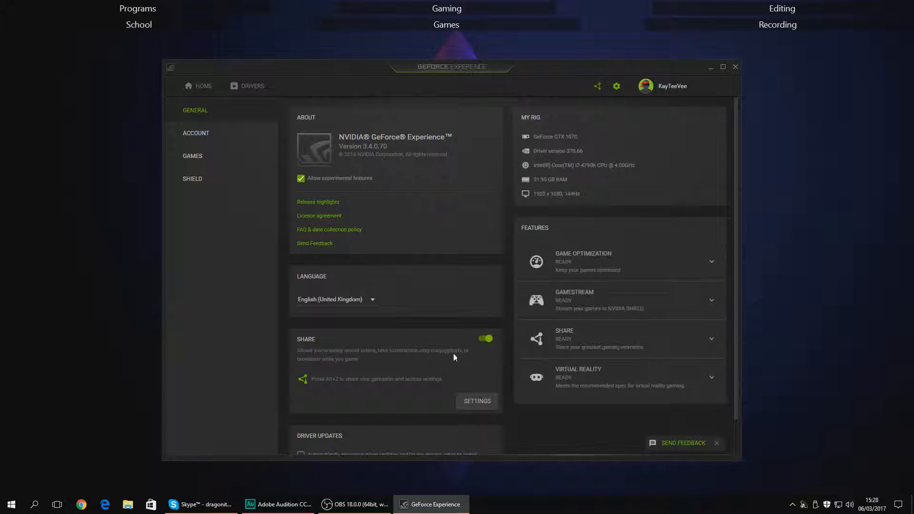
left_click(484, 339)
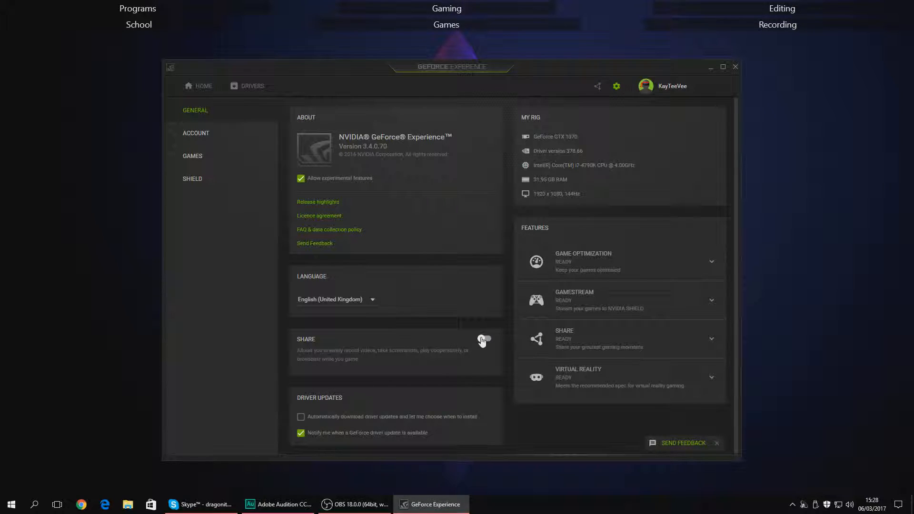
left_click(483, 339)
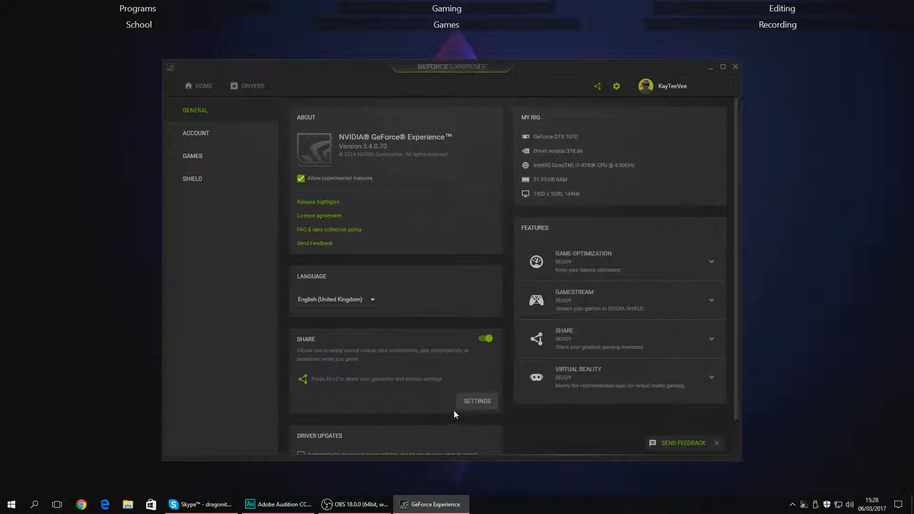
Open the Share feature's settings, look through the available categories and examine the account services on the Connect page
left_click(473, 402)
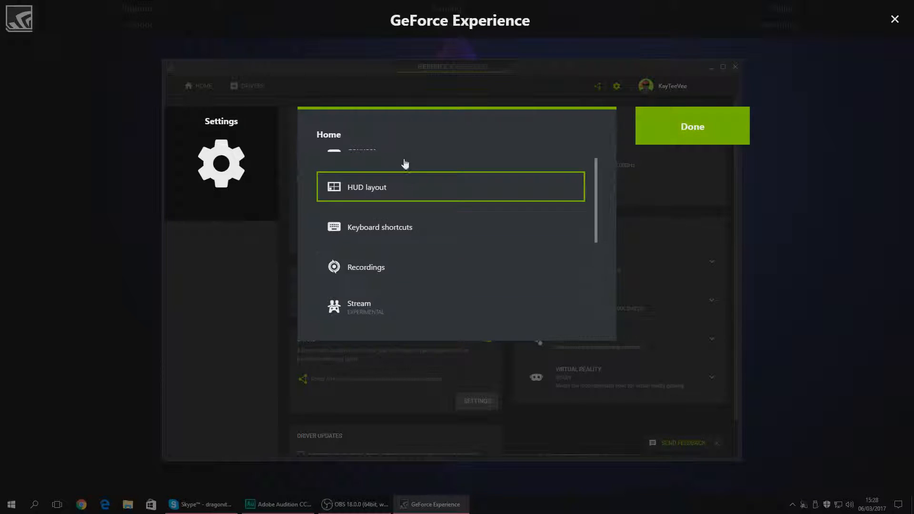
scroll(544, 206, "down", 4)
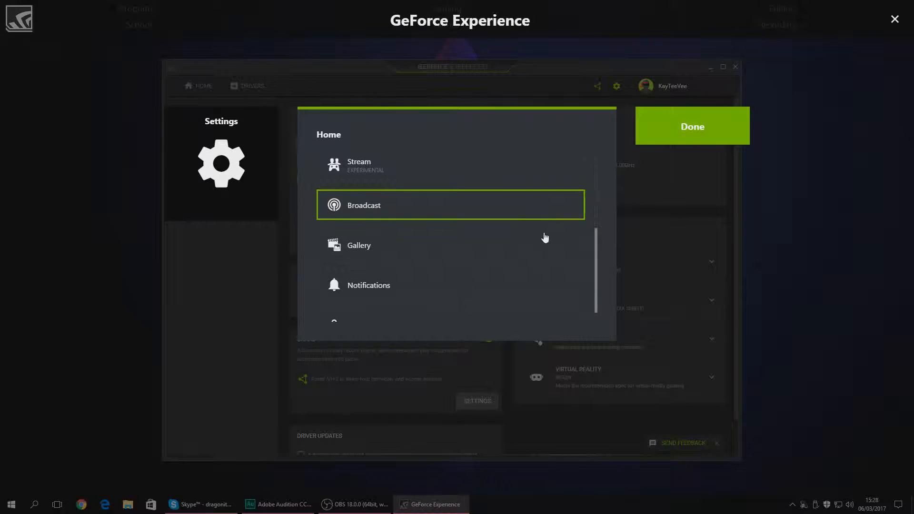
scroll(591, 286, "down", 1)
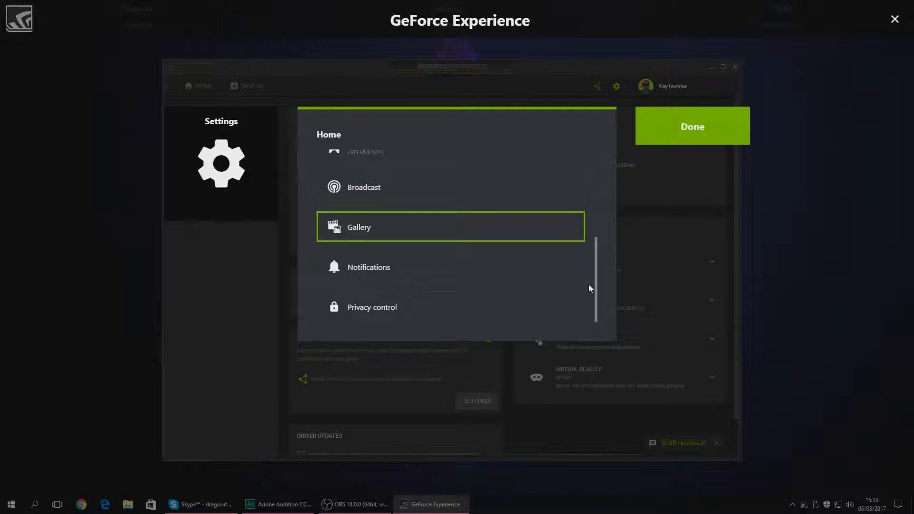
scroll(586, 257, "up", 4)
scroll(580, 195, "up", 3)
scroll(577, 142, "down", 4)
scroll(524, 181, "up", 4)
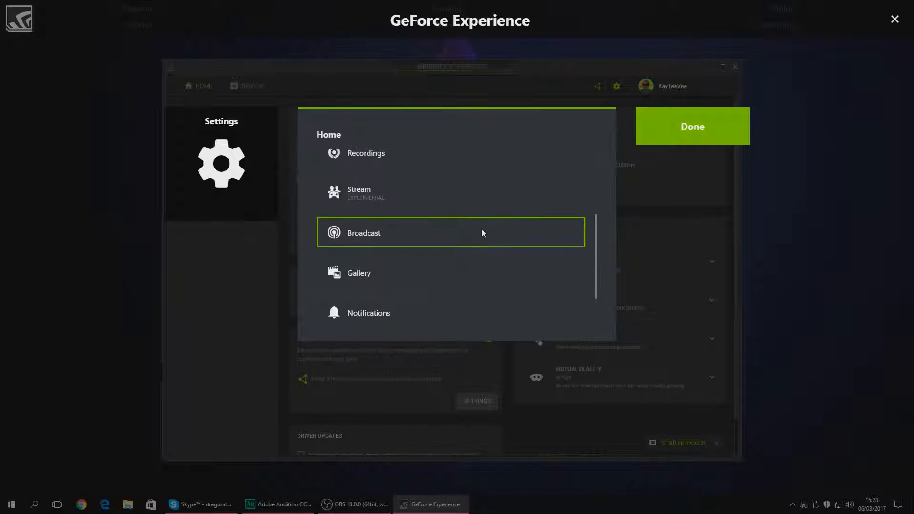
left_click(427, 172)
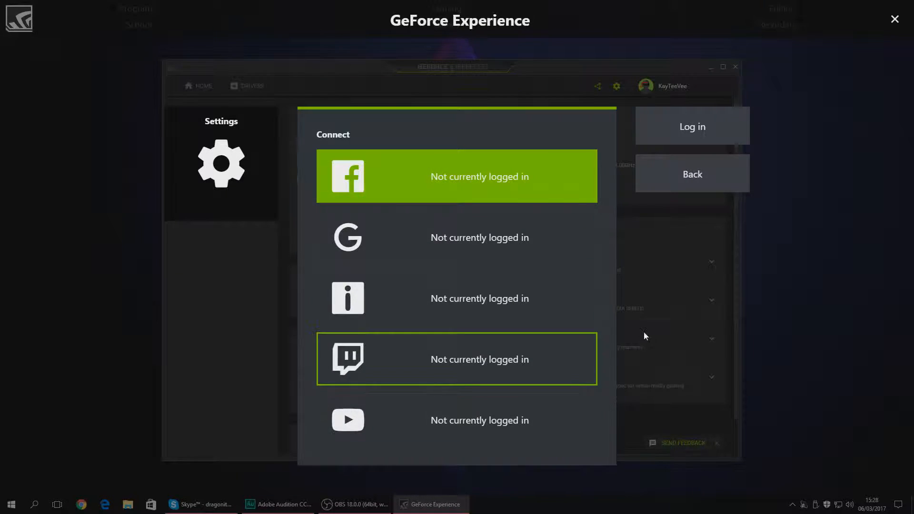
left_click(680, 169)
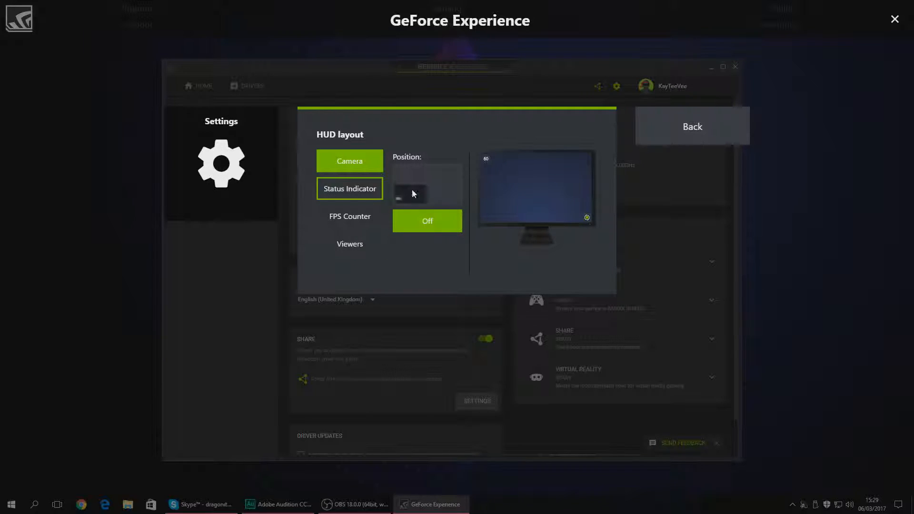
Examine the position options for the Status Indicator, FPS Counter and Viewers in the HUD layout
left_click(360, 189)
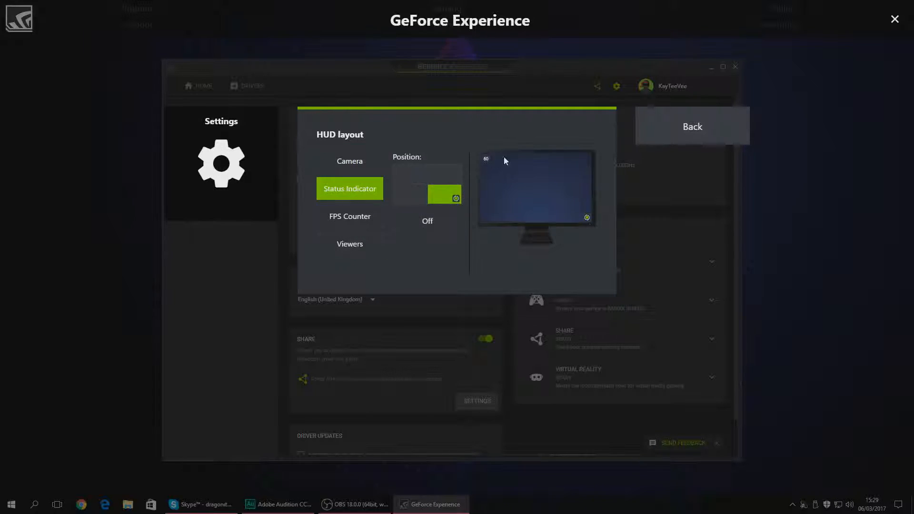
left_click(346, 218)
left_click(355, 244)
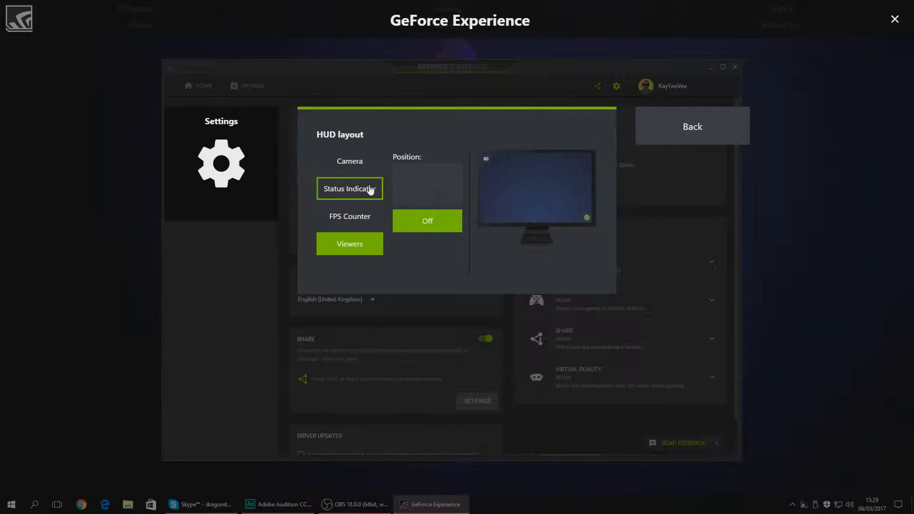
Place the Camera overlay in the upper-right corner and the Viewers overlay in the lower-left corner of the HUD layout
left_click(364, 165)
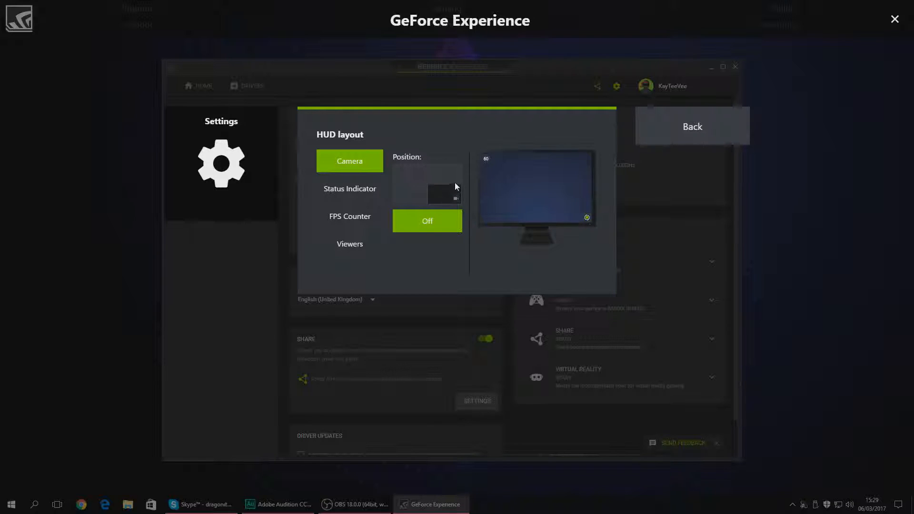
left_click(451, 190)
left_click(350, 244)
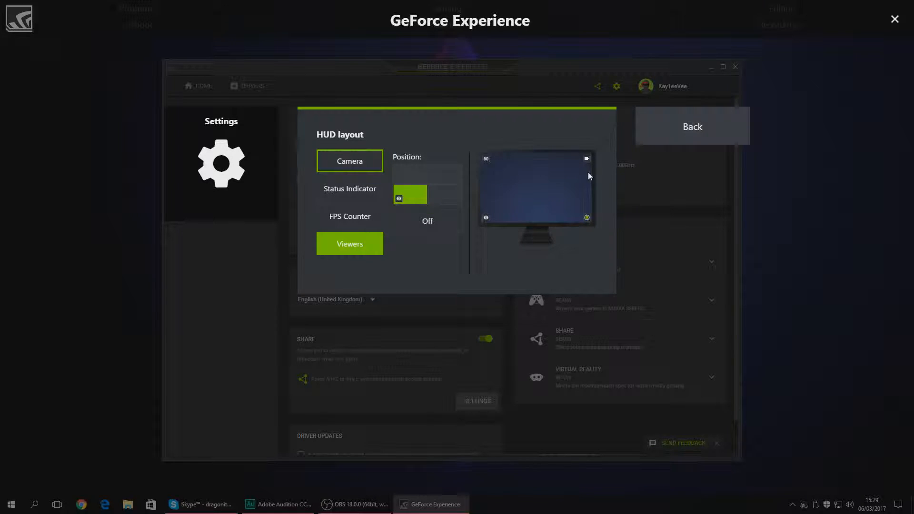
left_click(587, 218)
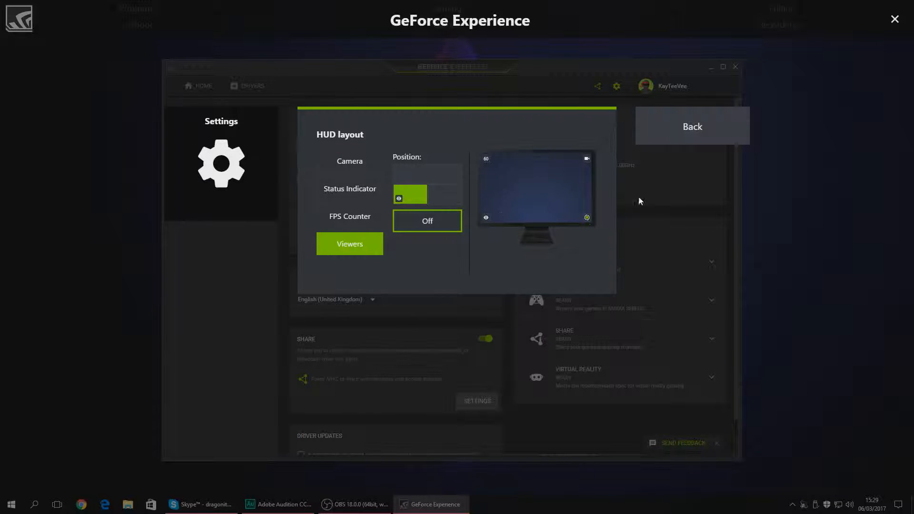
Set both the Camera and the Viewers overlays to Off in the HUD layout
left_click(339, 218)
left_click(350, 161)
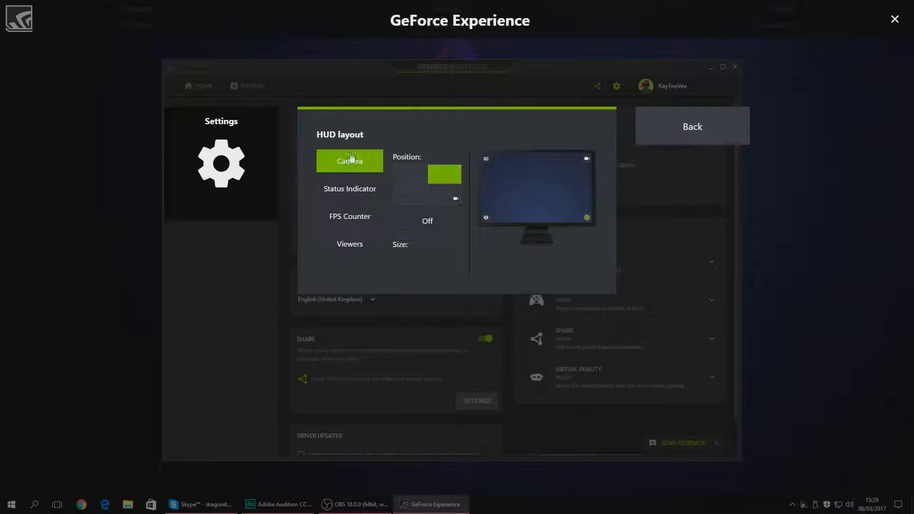
left_click(430, 222)
left_click(350, 244)
left_click(404, 221)
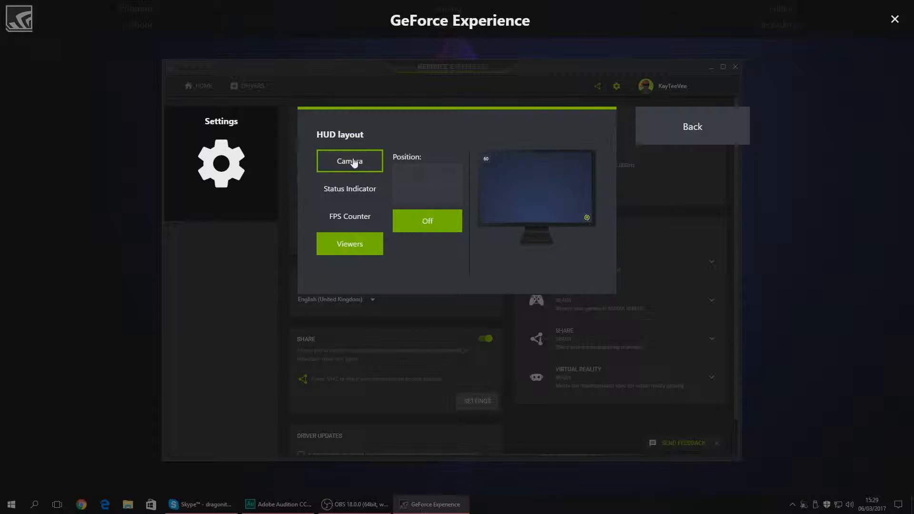
Check the positions of the Status Indicator and FPS Counter in the HUD layout and return to the settings list
left_click(363, 196)
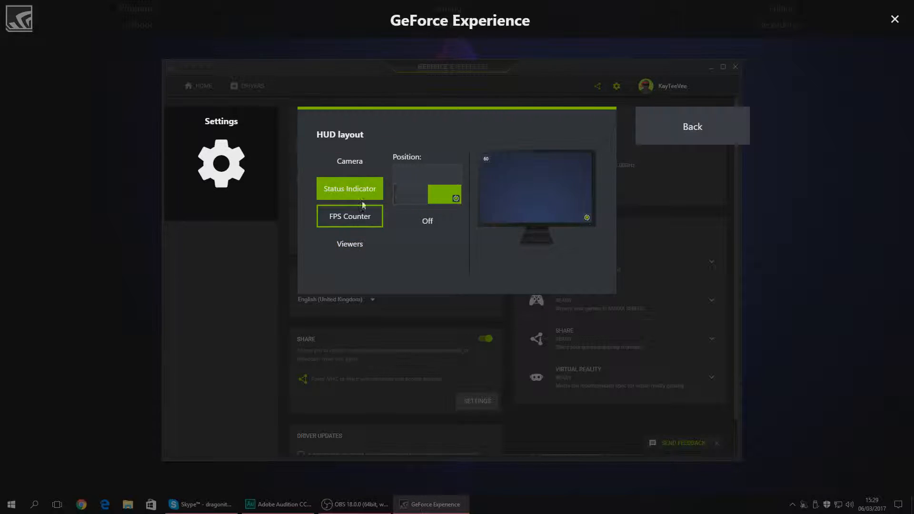
left_click(368, 221)
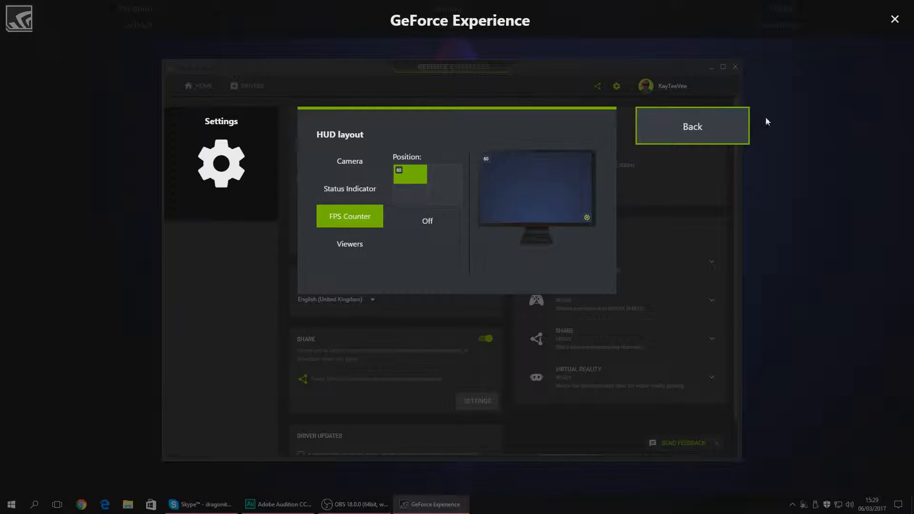
left_click(692, 140)
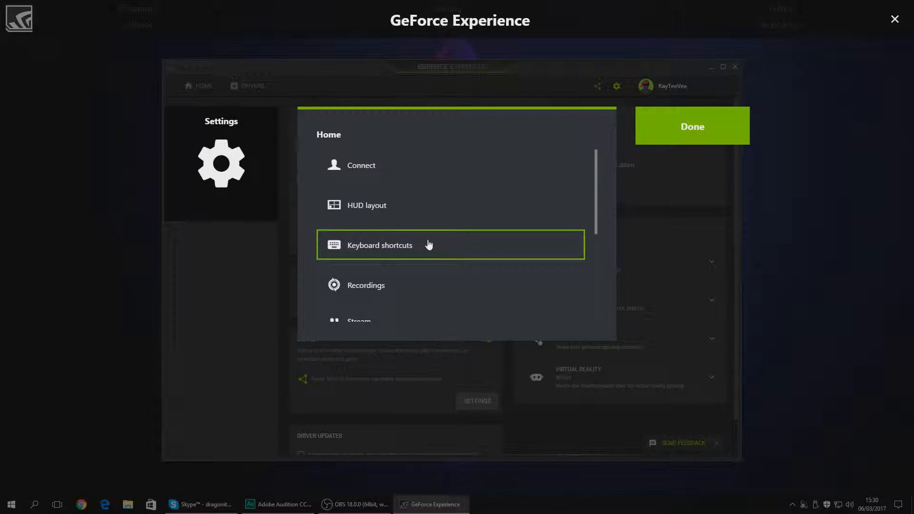
Examine the keyboard shortcuts for sharing, capturing and recording, and return to the settings list
left_click(443, 247)
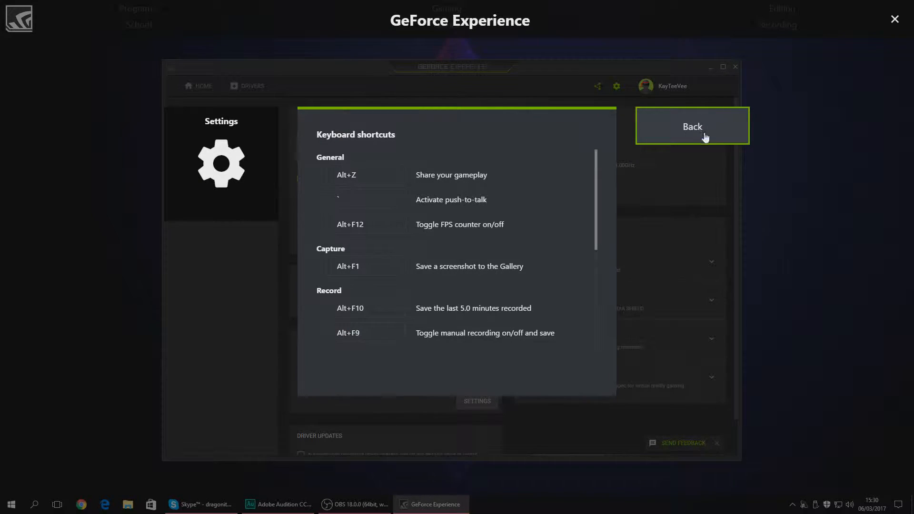
left_click(722, 127)
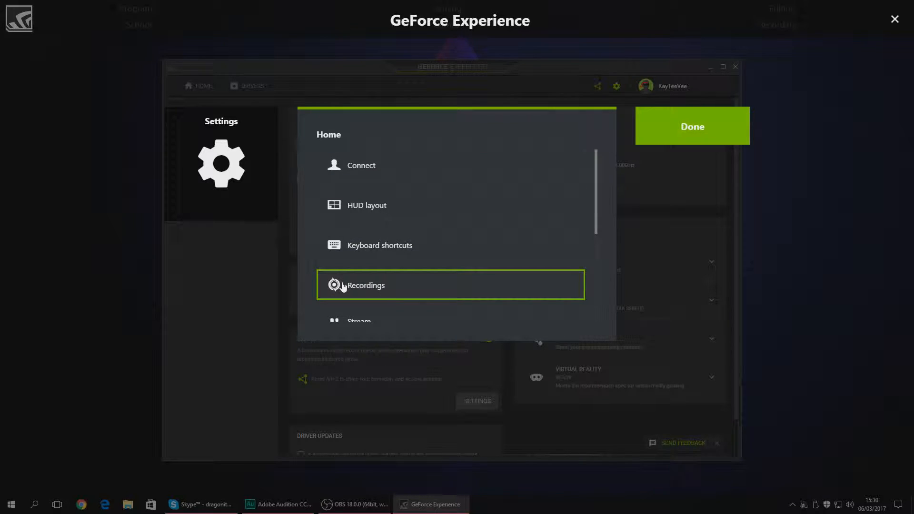
Check the save locations for videos and temporary files in the Recordings settings and return to the settings list
left_click(384, 289)
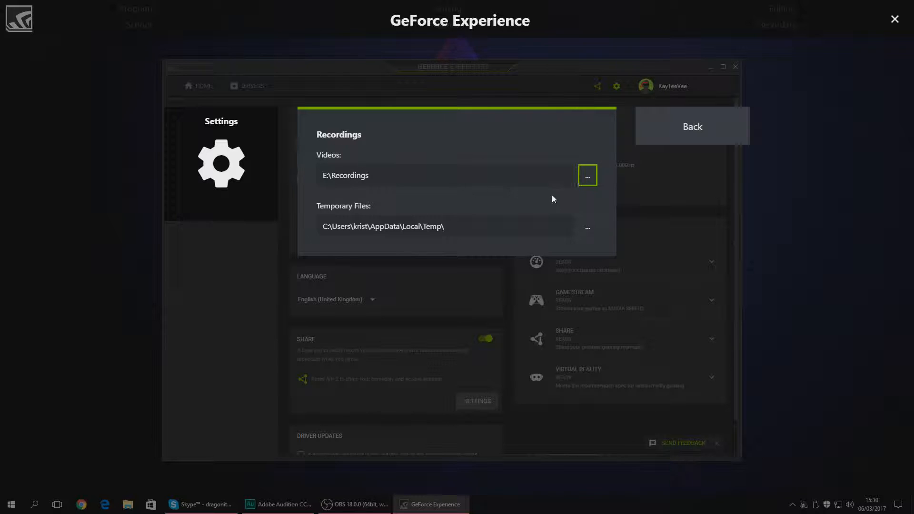
left_click(588, 176)
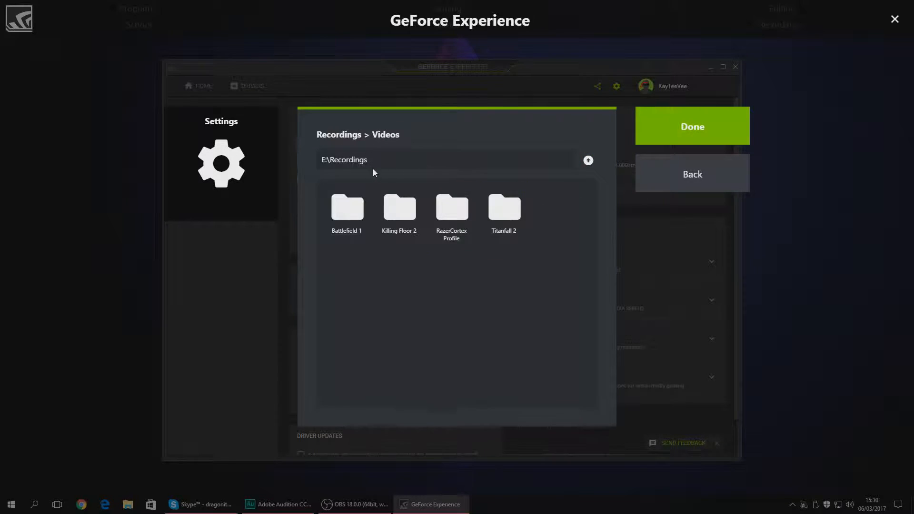
left_click(693, 171)
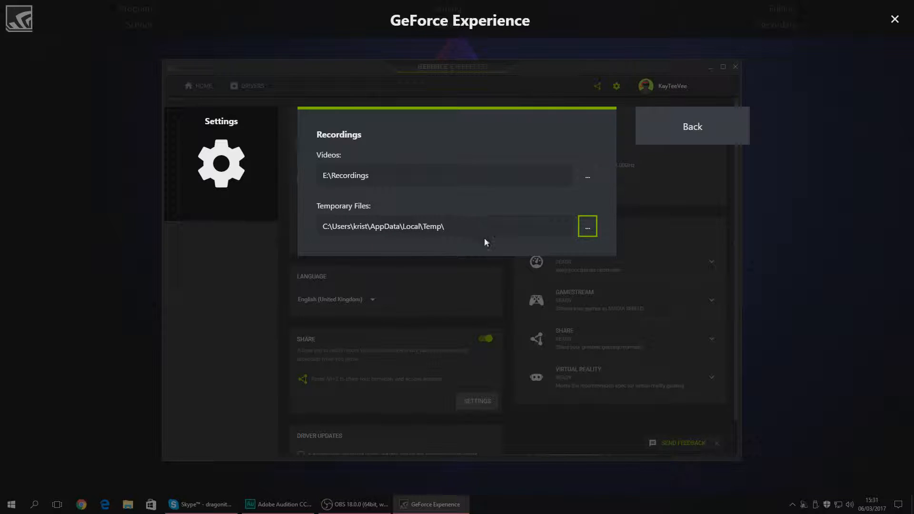
left_click(684, 137)
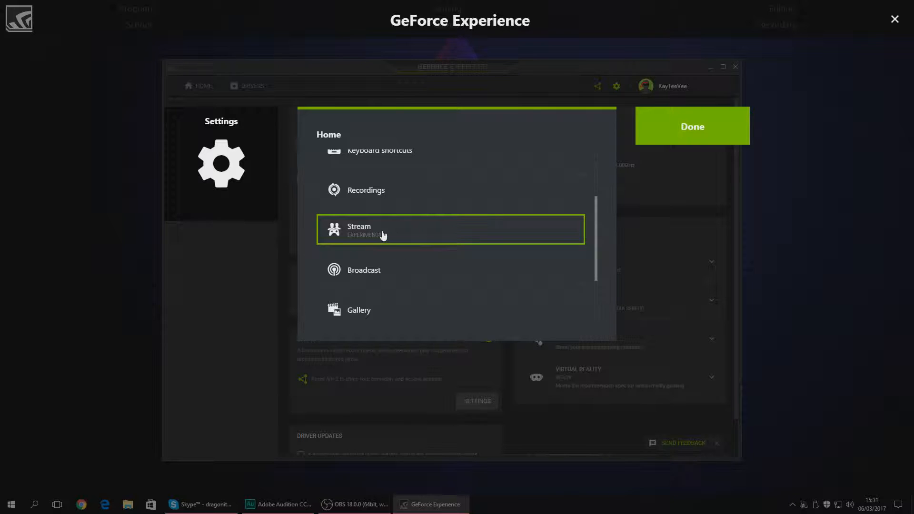
Review the Stream guest-play option and the Broadcast options for custom overlays and the Twitch ingest server
left_click(408, 230)
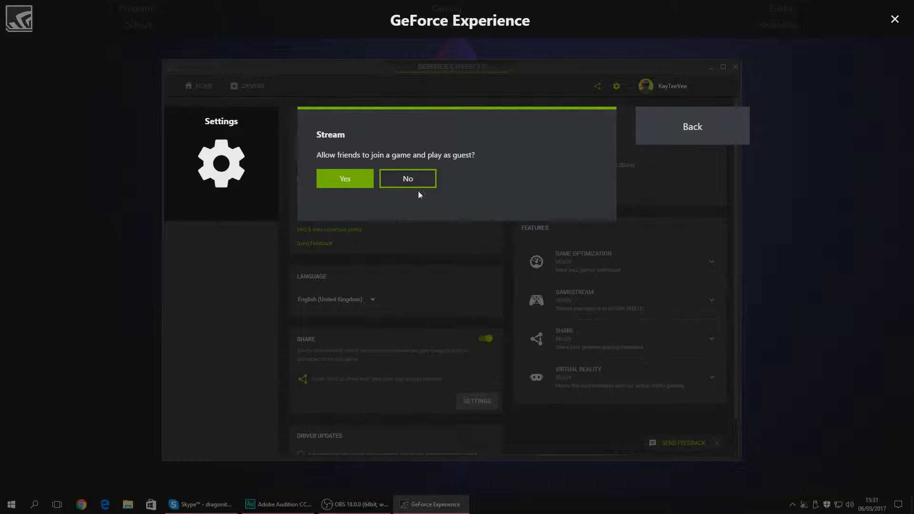
left_click(679, 138)
scroll(424, 288, "down", 3)
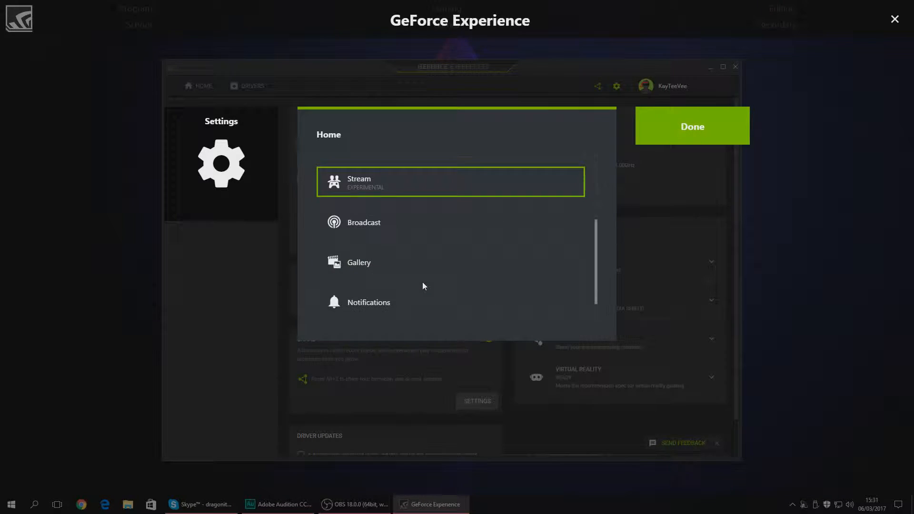
left_click(374, 226)
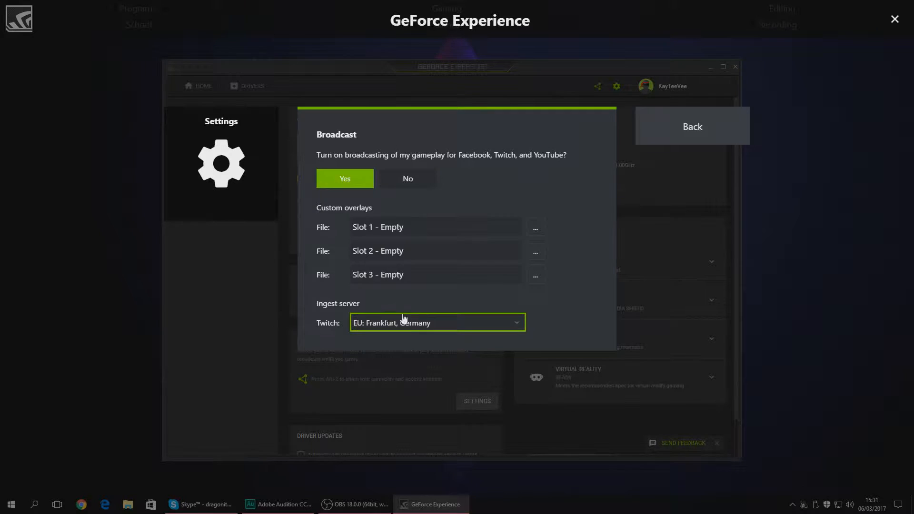
key("Escape")
Review the Gallery upload destinations and the Notifications options, and return to the settings list
left_click(397, 235)
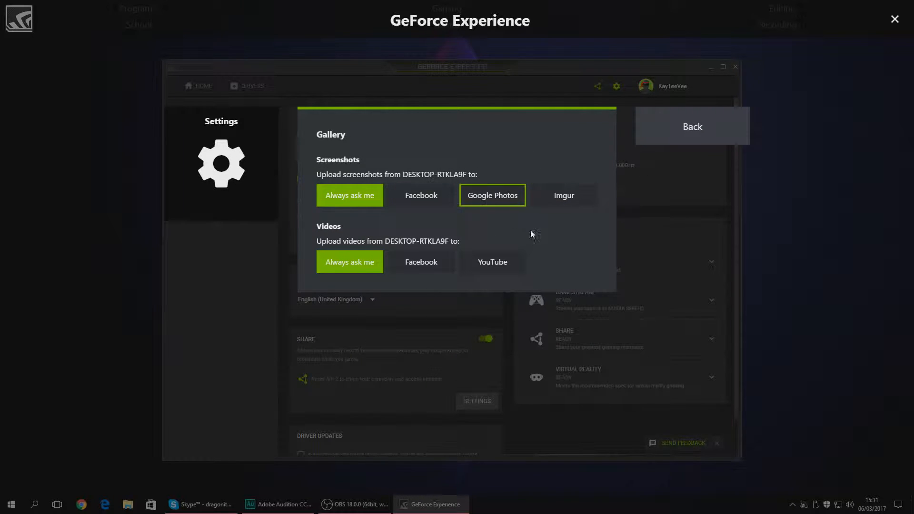
left_click(666, 137)
scroll(429, 262, "down", 5)
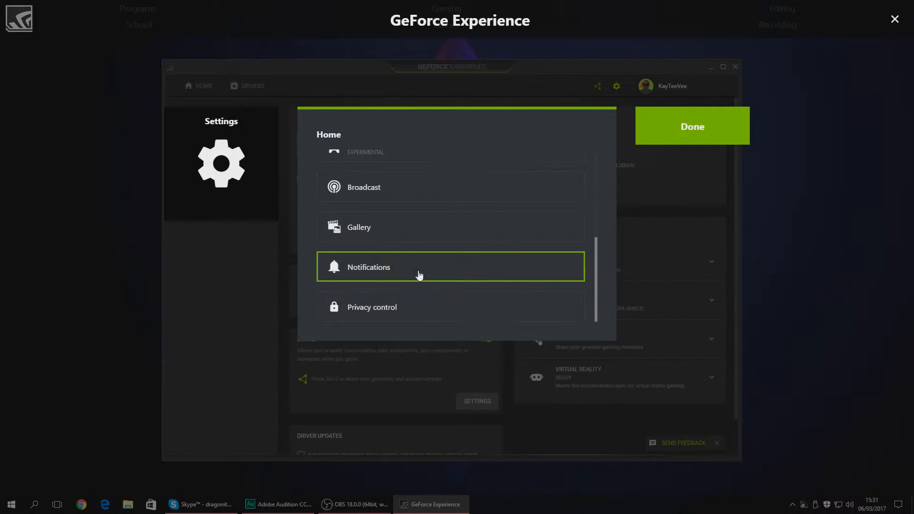
left_click(419, 273)
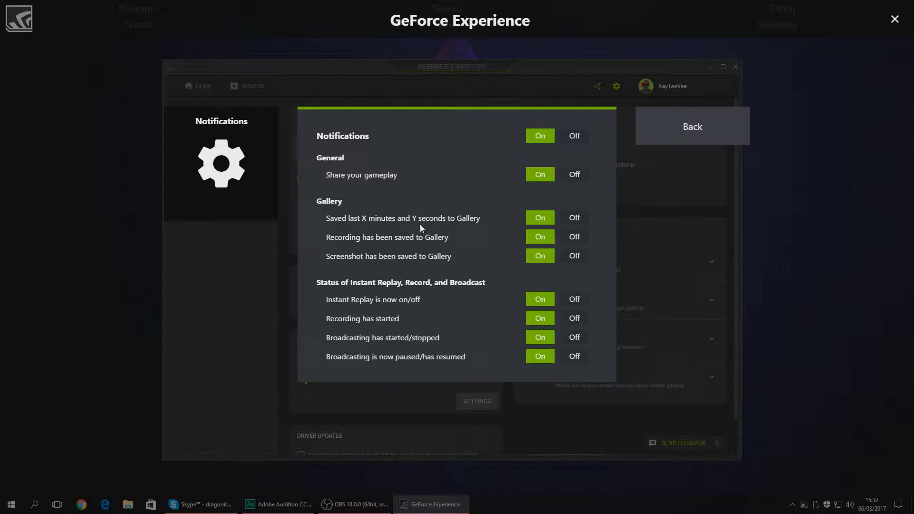
left_click(693, 127)
Check the desktop capture option under Privacy control and return to the overlay's main view
left_click(401, 312)
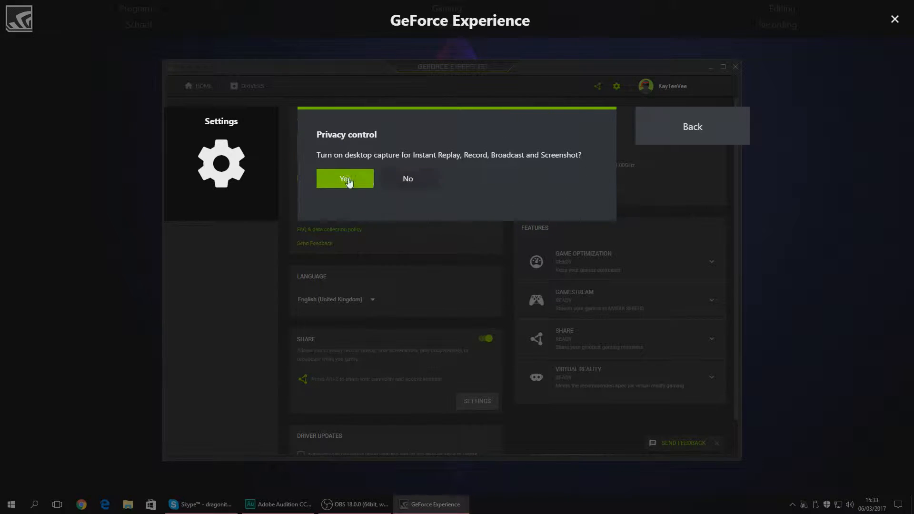
left_click(424, 179)
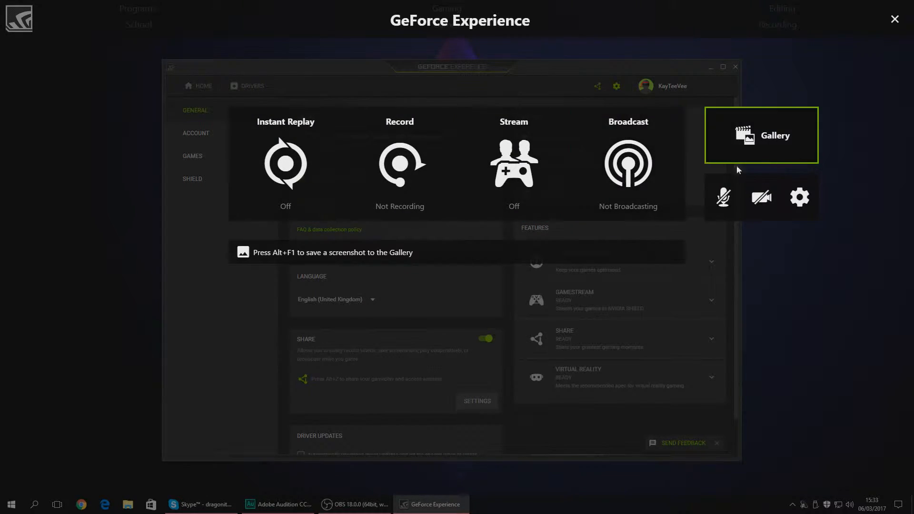
left_click(800, 200)
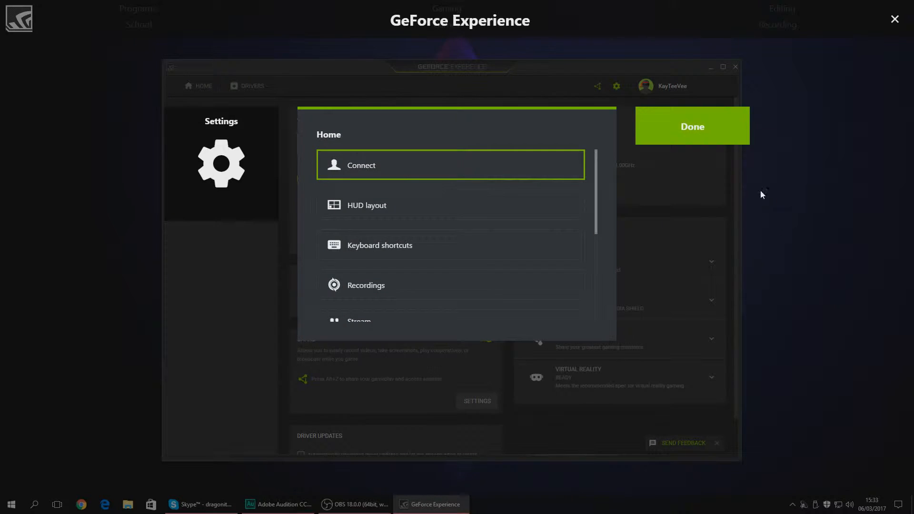
left_click(680, 142)
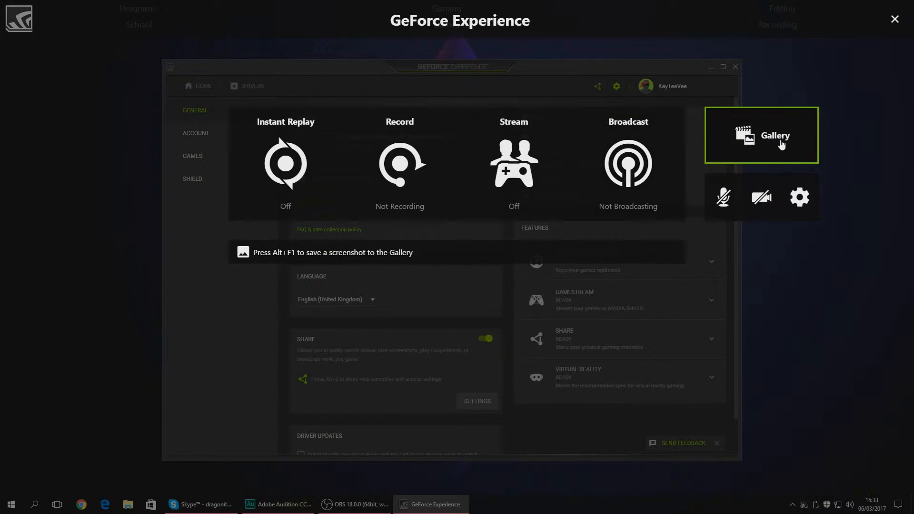
Open the Record customisation and try the Low, Medium and High quality presets
left_click(402, 133)
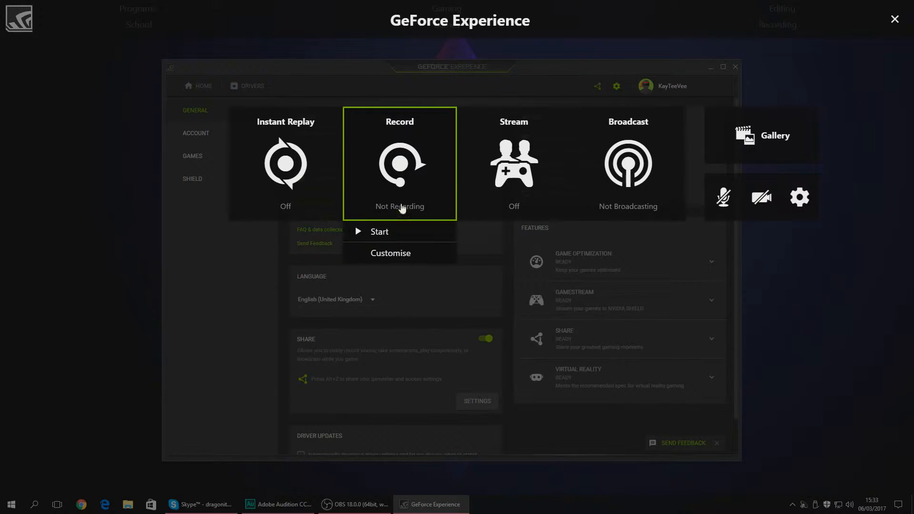
left_click(388, 253)
left_click(367, 170)
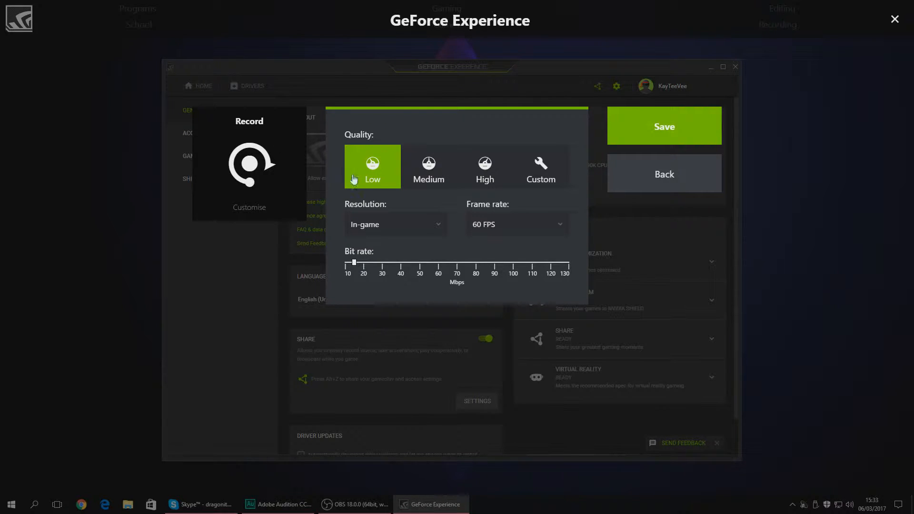
left_click(414, 224)
left_click(388, 228)
left_click(428, 162)
left_click(475, 150)
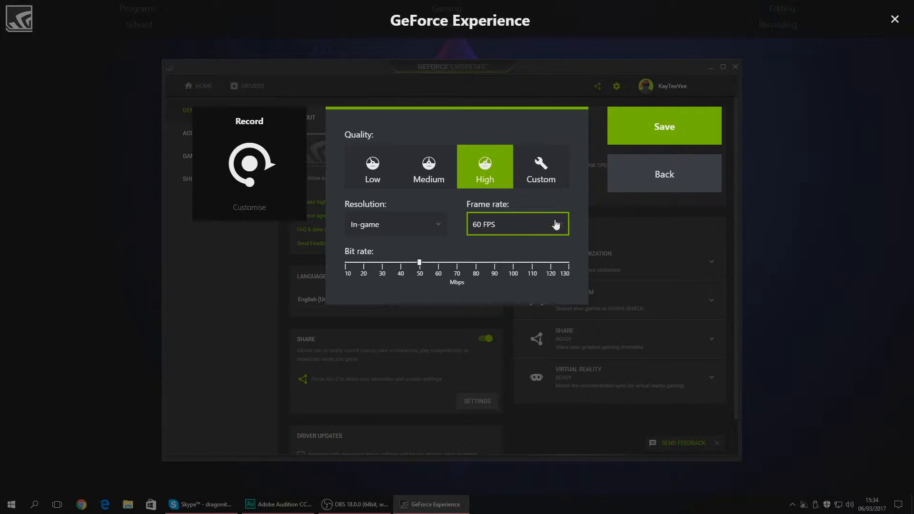
Switch the recording quality to Custom and choose the In-game resolution
left_click(543, 175)
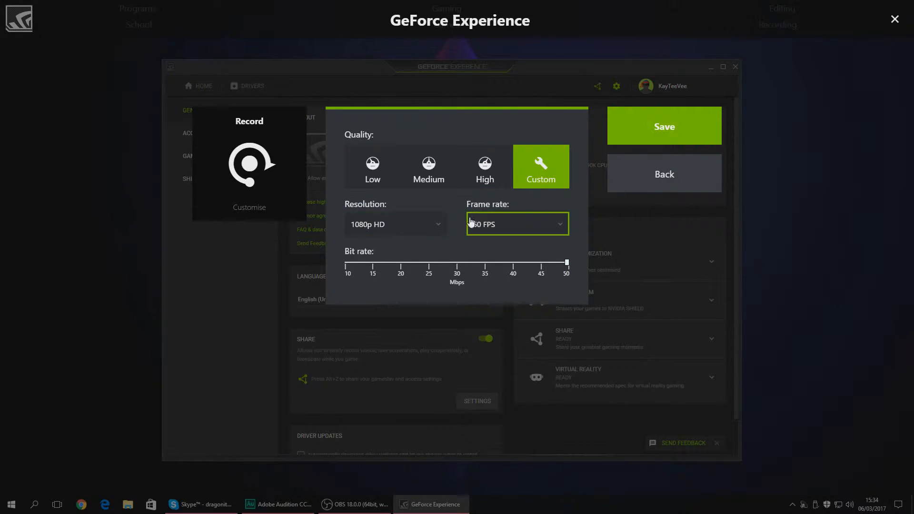
left_click(430, 224)
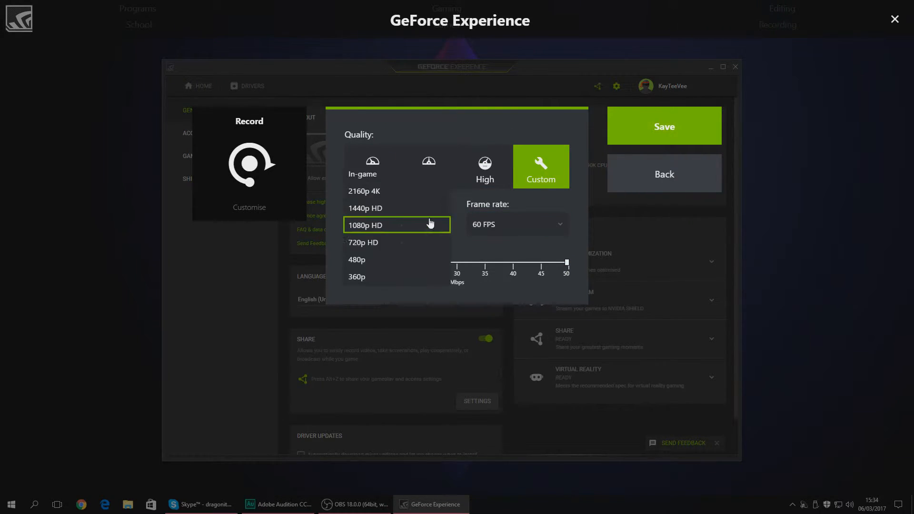
left_click(377, 177)
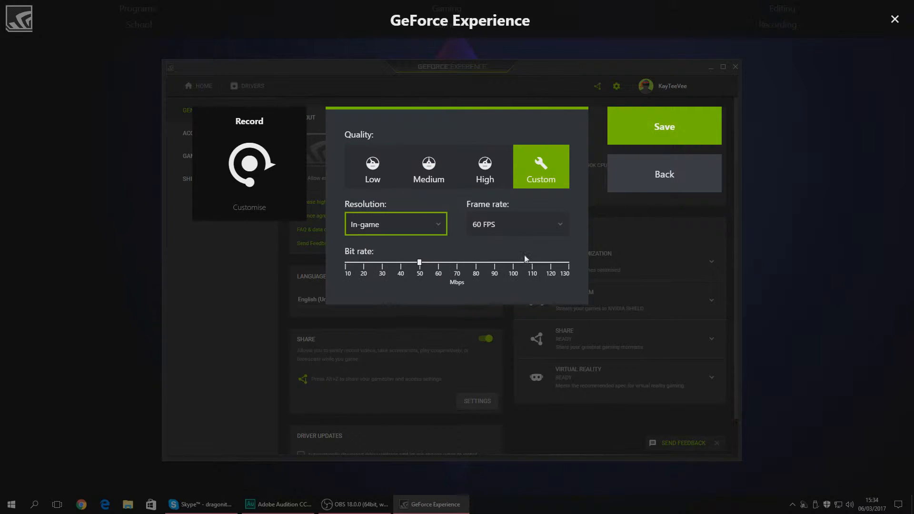
left_click(413, 225)
left_click(376, 175)
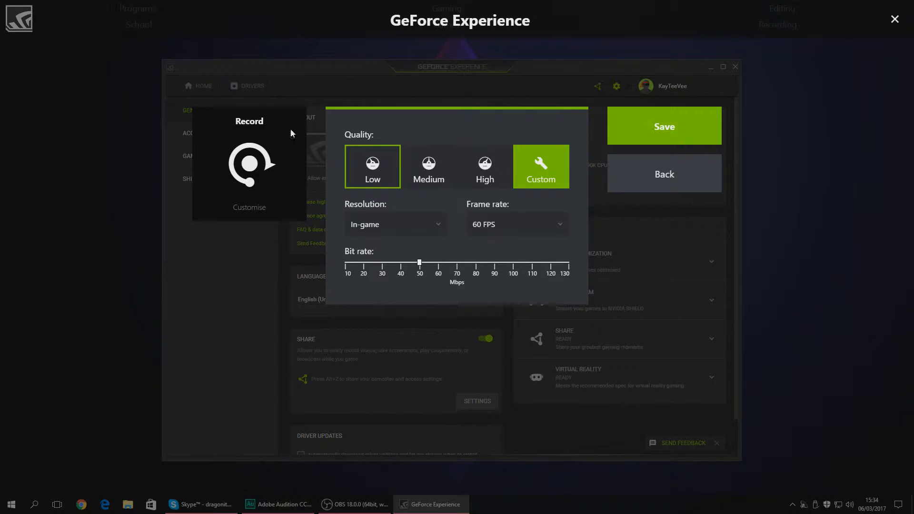
Select a 60 FPS frame rate and raise the recording bit rate to 130 Mbps
left_click(519, 227)
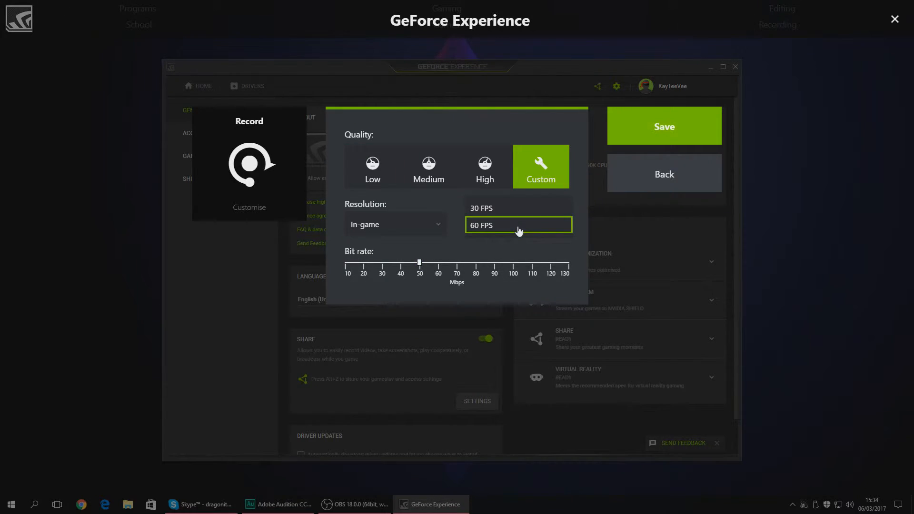
left_click(518, 227)
mouse_move(423, 266)
left_mouse_down()
mouse_move(461, 266)
mouse_move(418, 266)
mouse_move(429, 266)
left_mouse_up()
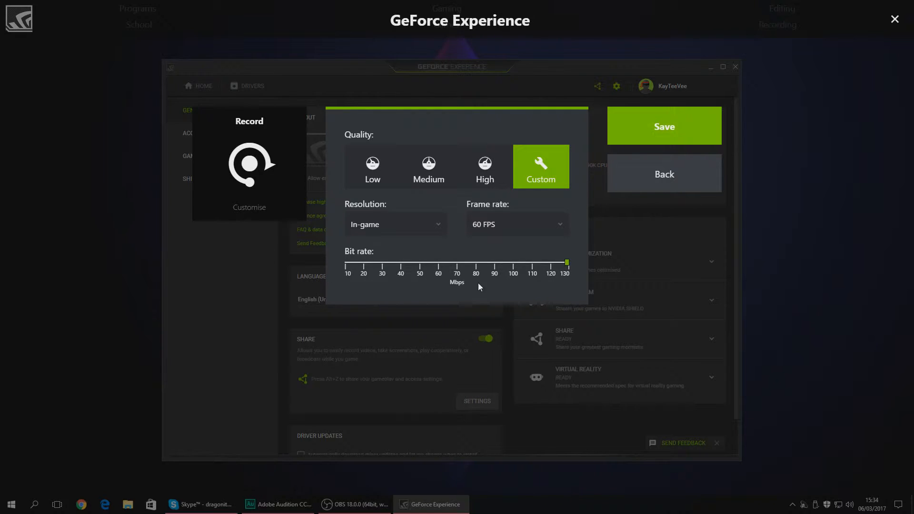
left_click_drag(566, 263, 453, 281)
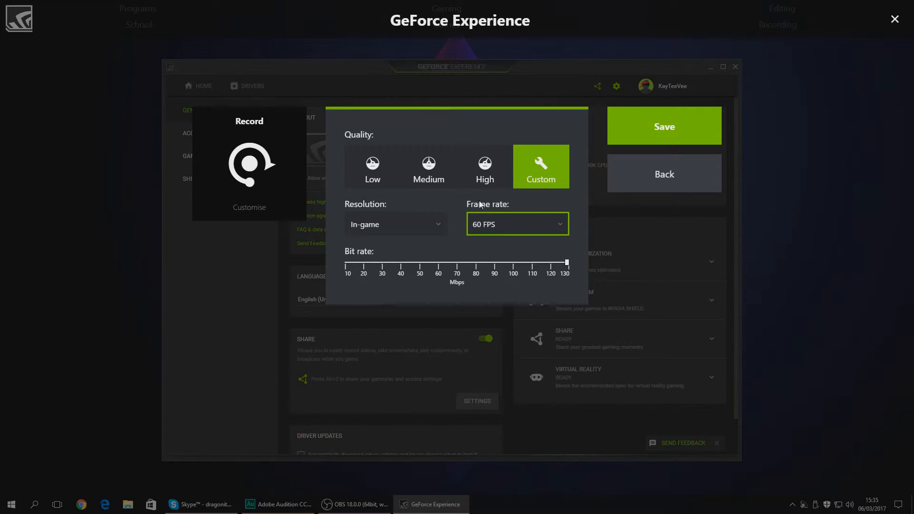
Try the 30 FPS frame rate, set it back to 60 FPS, and leave the Record customisation without saving
left_click(563, 229)
left_click(493, 210)
left_click(493, 230)
left_click(490, 244)
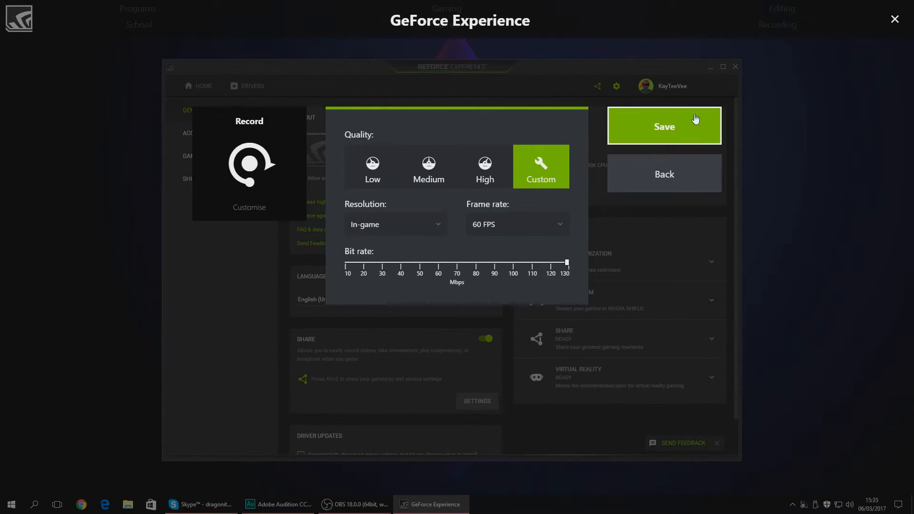
left_click(661, 191)
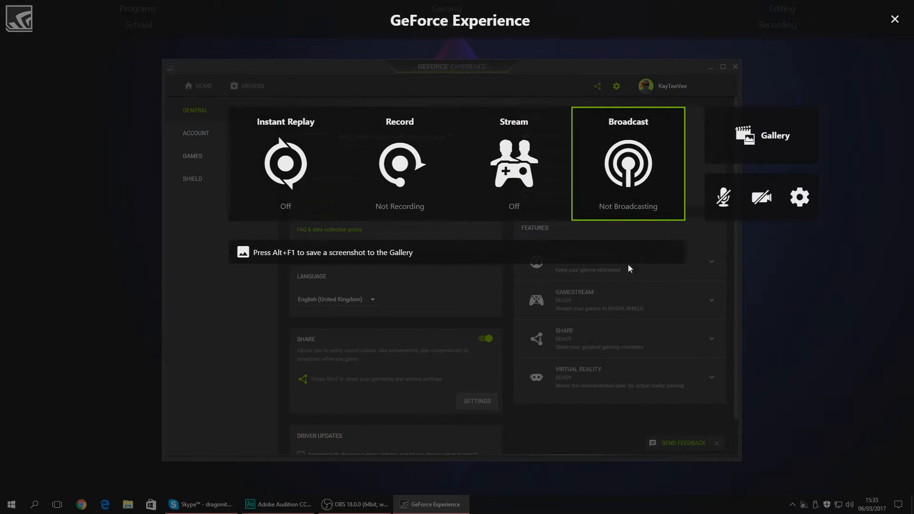
Reopen the Record customisation, select the 1080p HD resolution for Custom quality, and save the settings
left_click(425, 190)
left_click(404, 253)
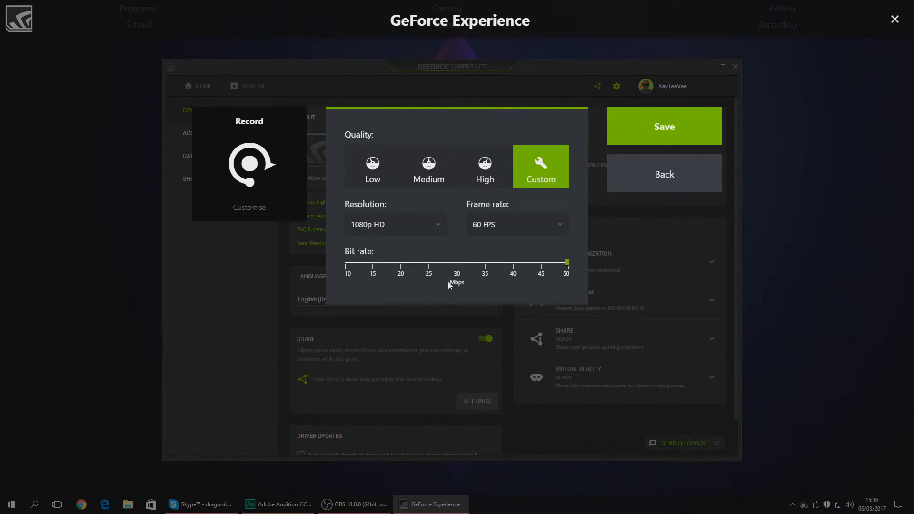
left_click(366, 228)
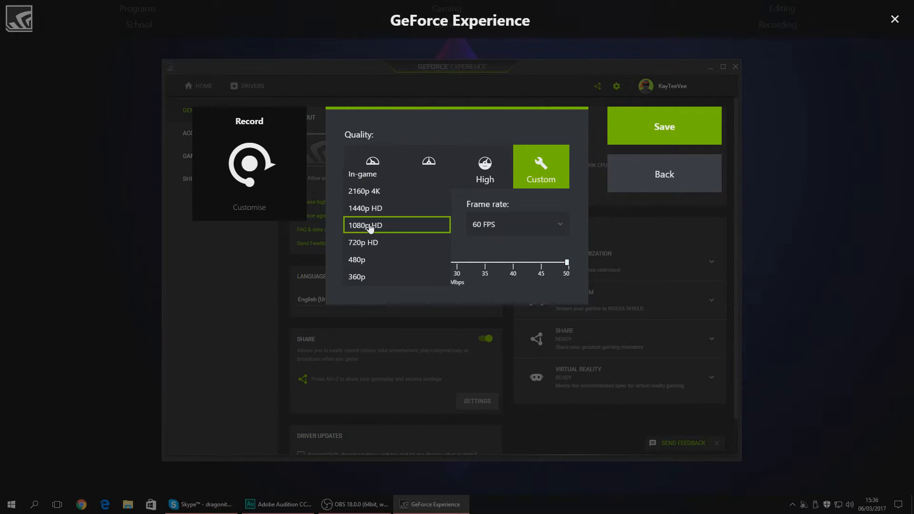
left_click(372, 227)
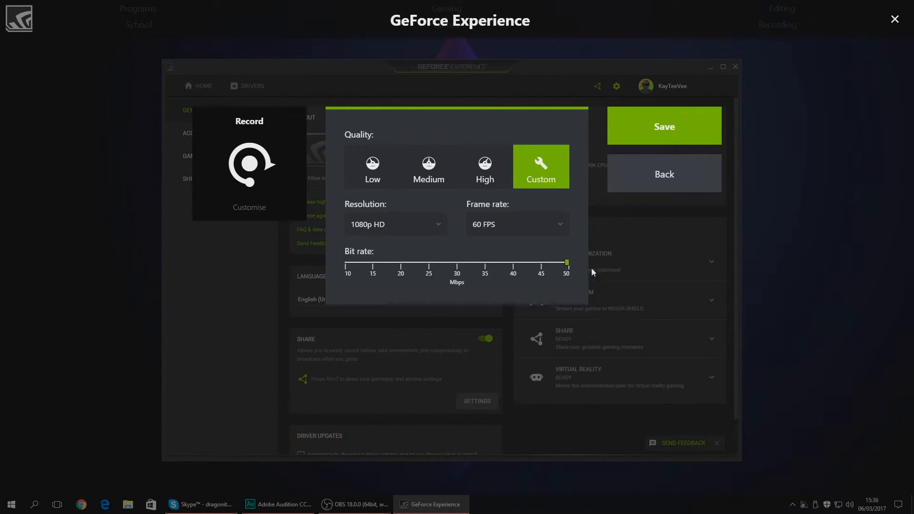
left_click(681, 139)
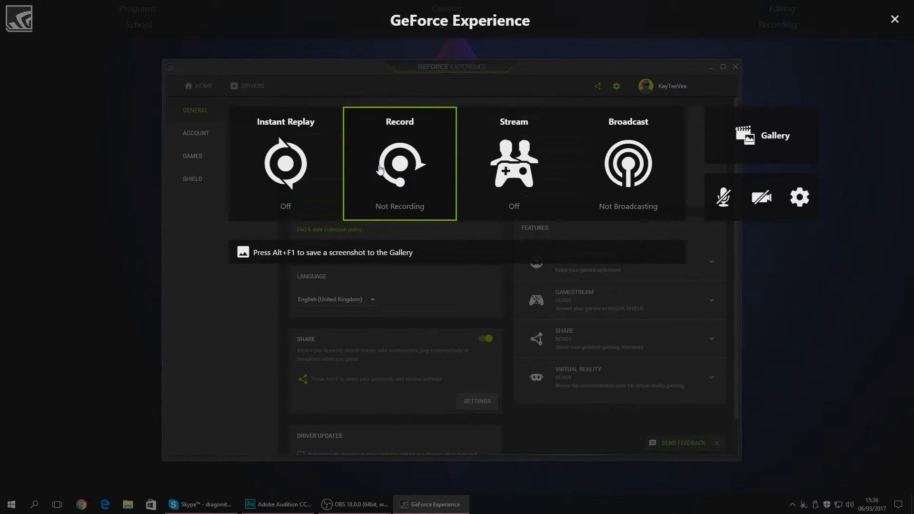
Start a desktop recording, close the overlay, and stop the recording
left_click(411, 145)
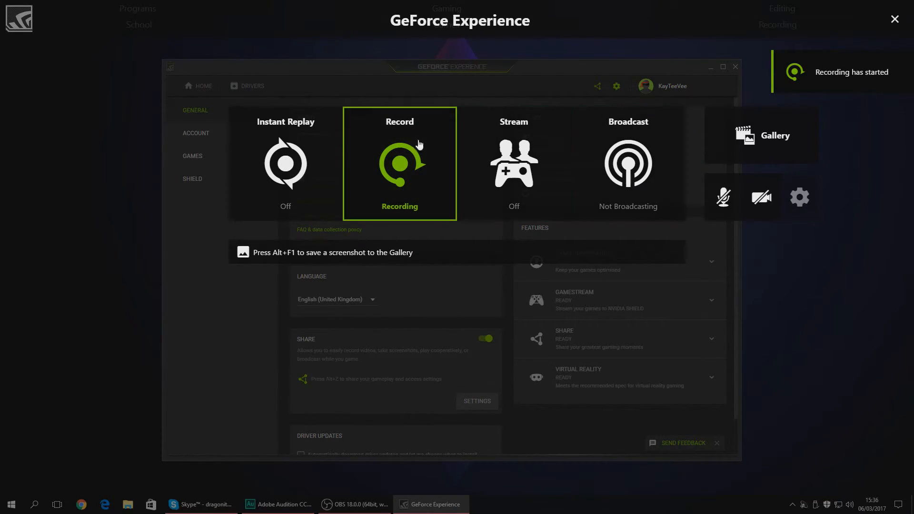
left_click(894, 17)
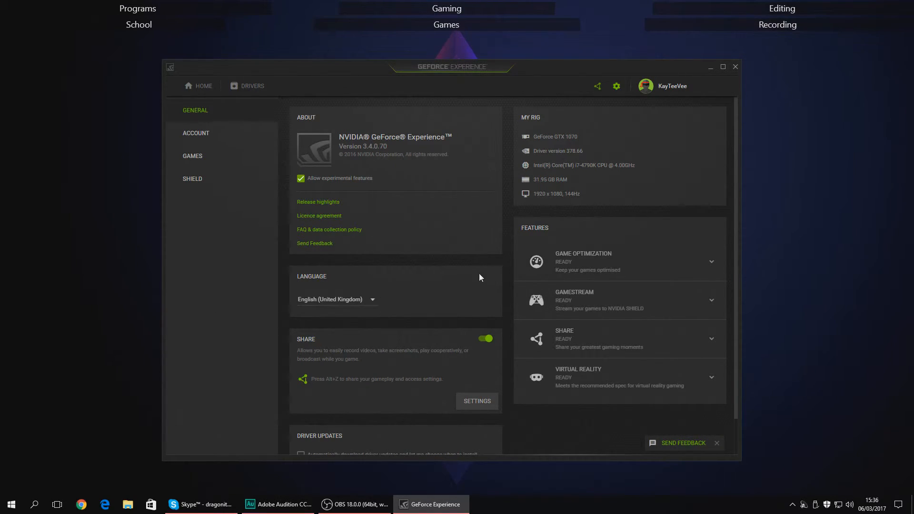
key("alt+F9")
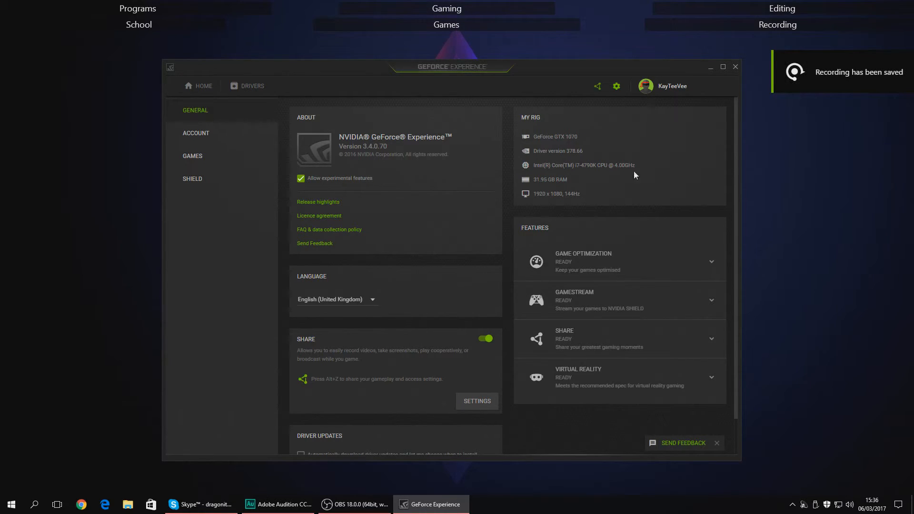
Reopen the Share overlay and open the Gallery to view the saved recordings
key("alt+z")
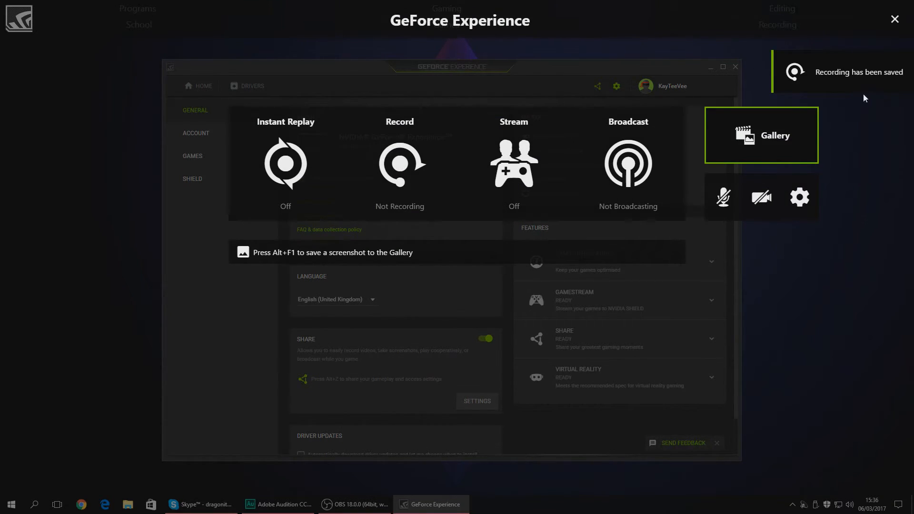
left_click(777, 136)
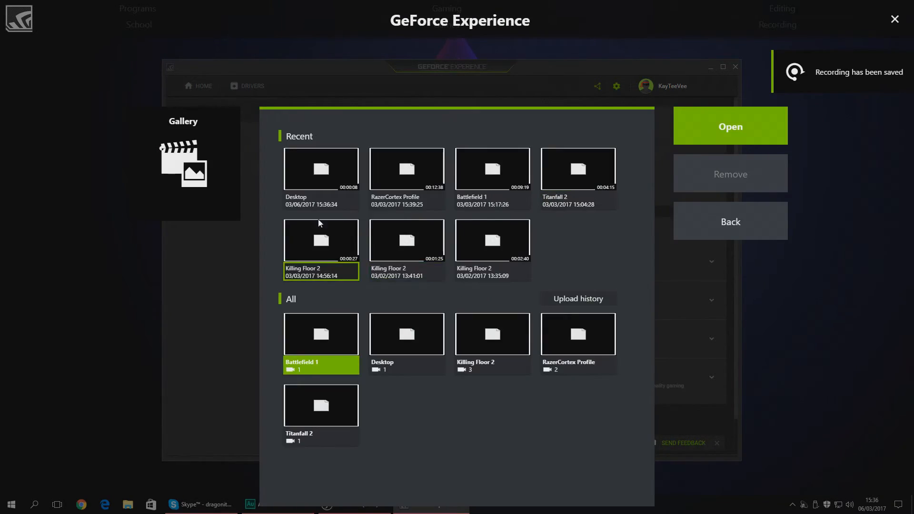
View the upload options for the most recent Desktop recording, and back out of the Gallery to close the Share overlay
double_click(313, 187)
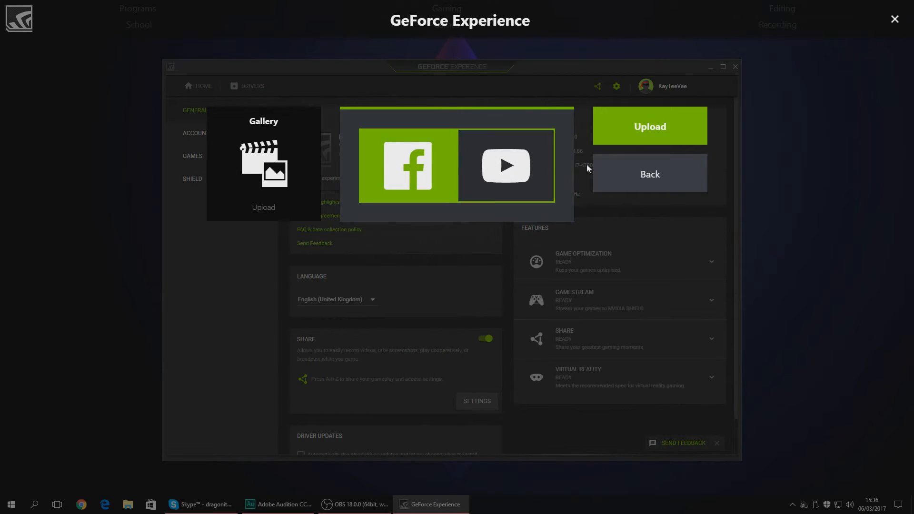
left_click(695, 171)
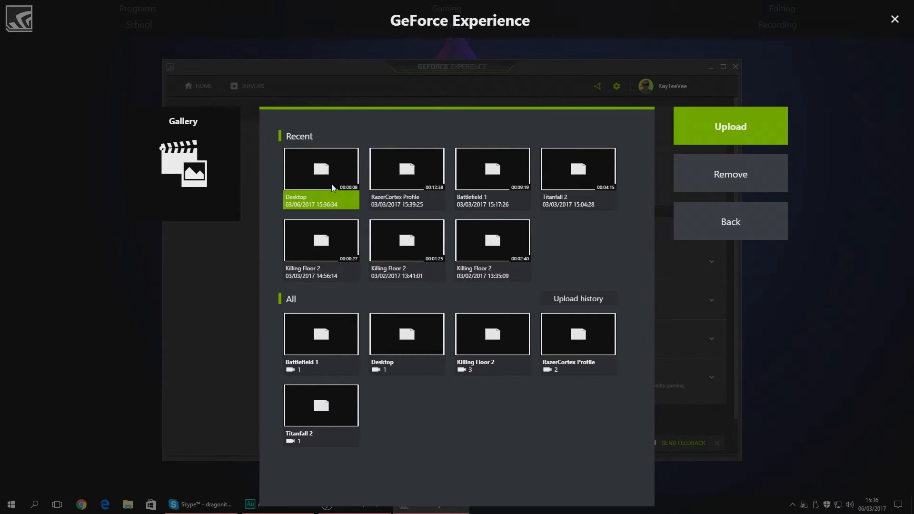
left_click(718, 220)
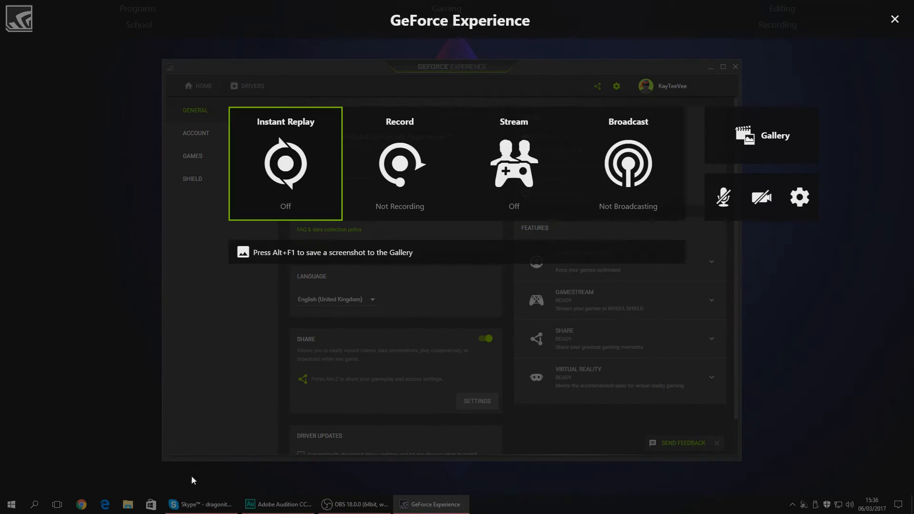
left_click(894, 19)
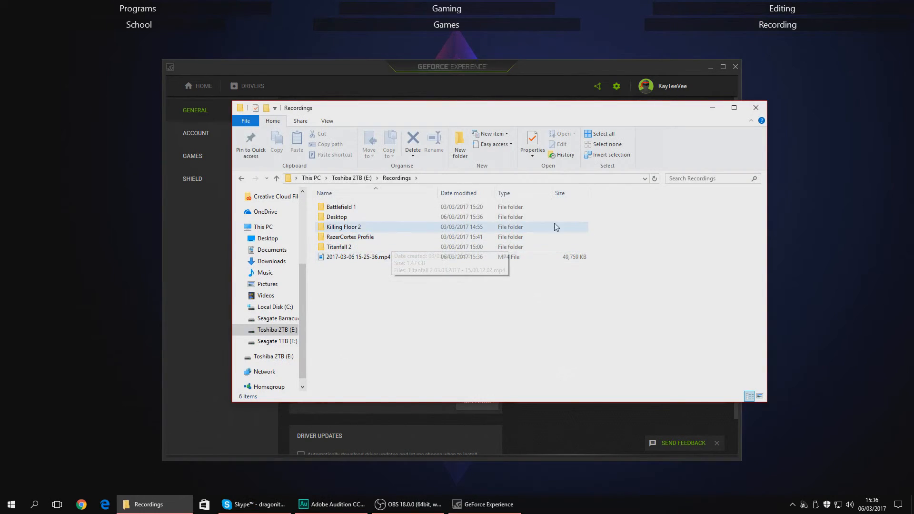
Play the test recording from the Desktop subfolder of Recordings in File Explorer, and close the video player and the folder window
double_click(351, 220)
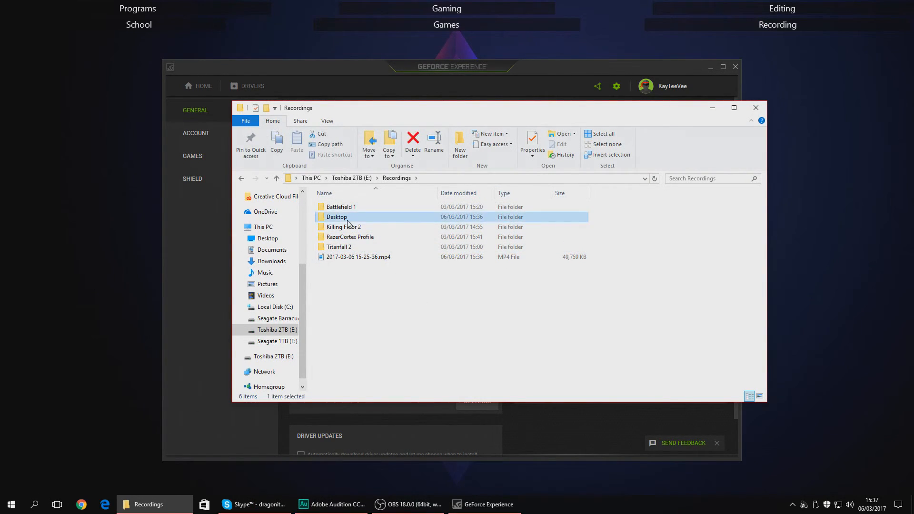
double_click(360, 221)
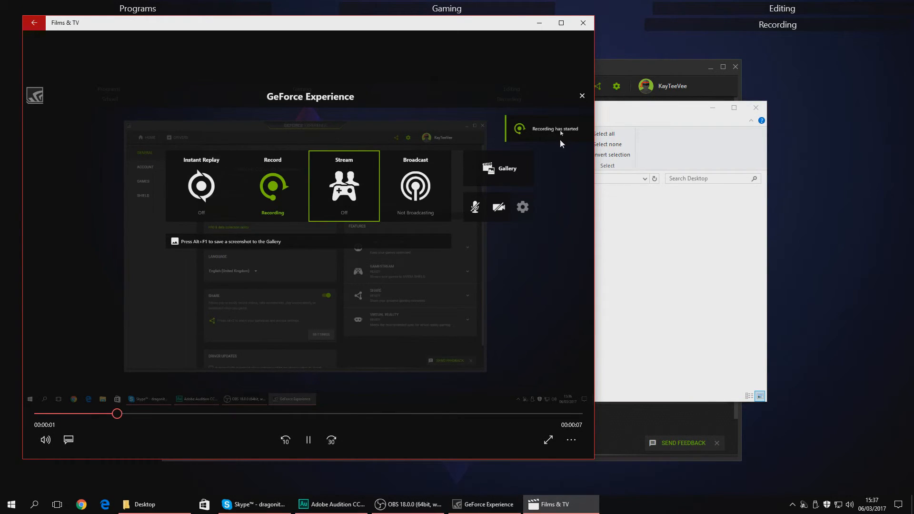
left_click(583, 23)
key("alt+F4")
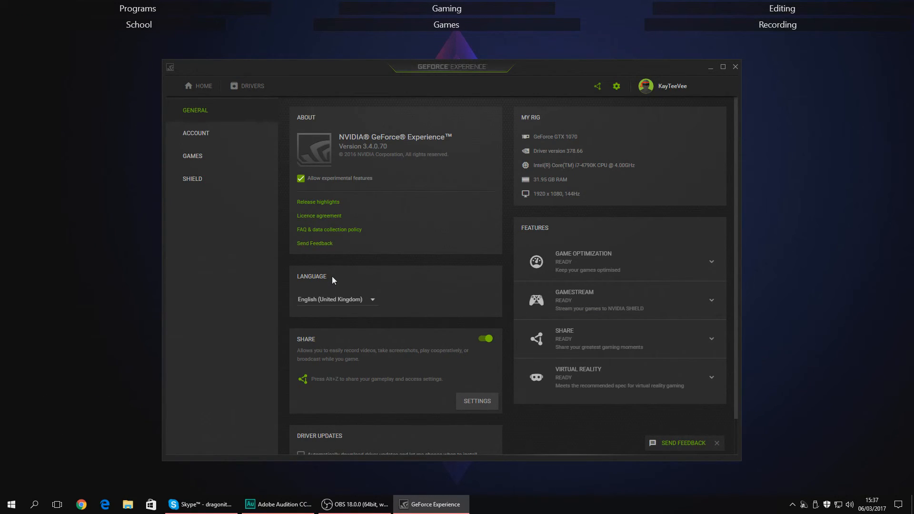